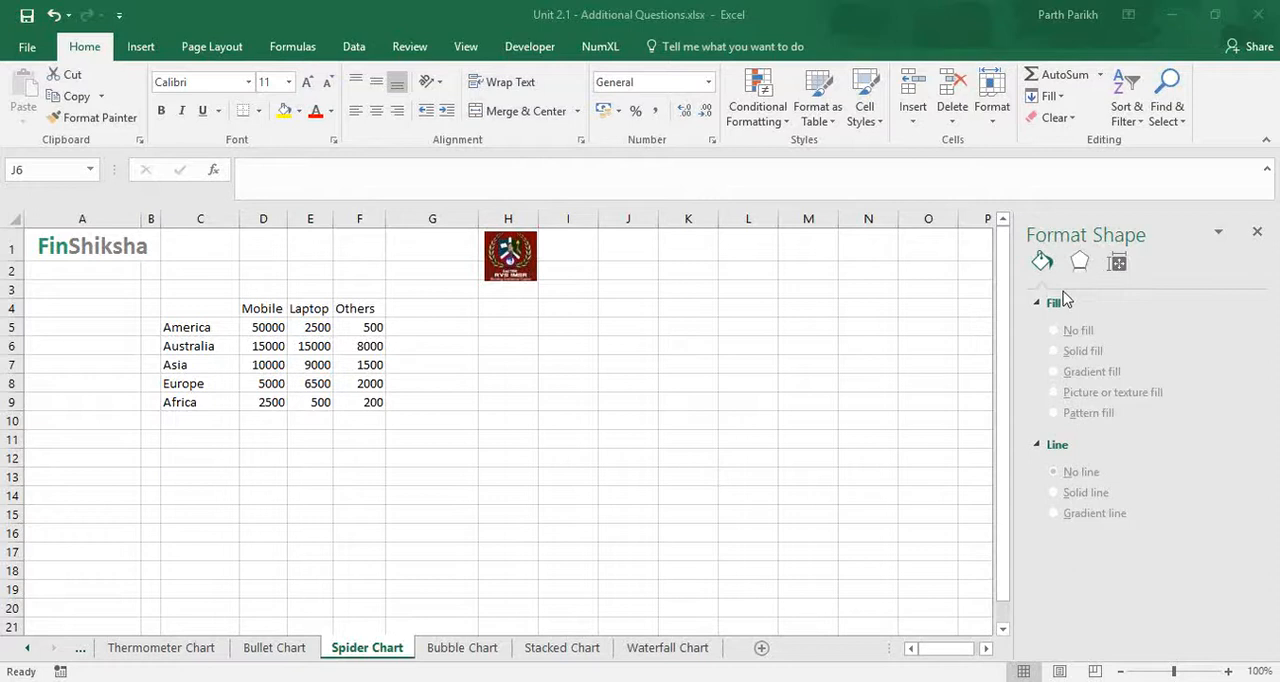
- Insert a plain radar chart from the regional Mobile, Laptop and Others data in C4:F9
click(190, 308)
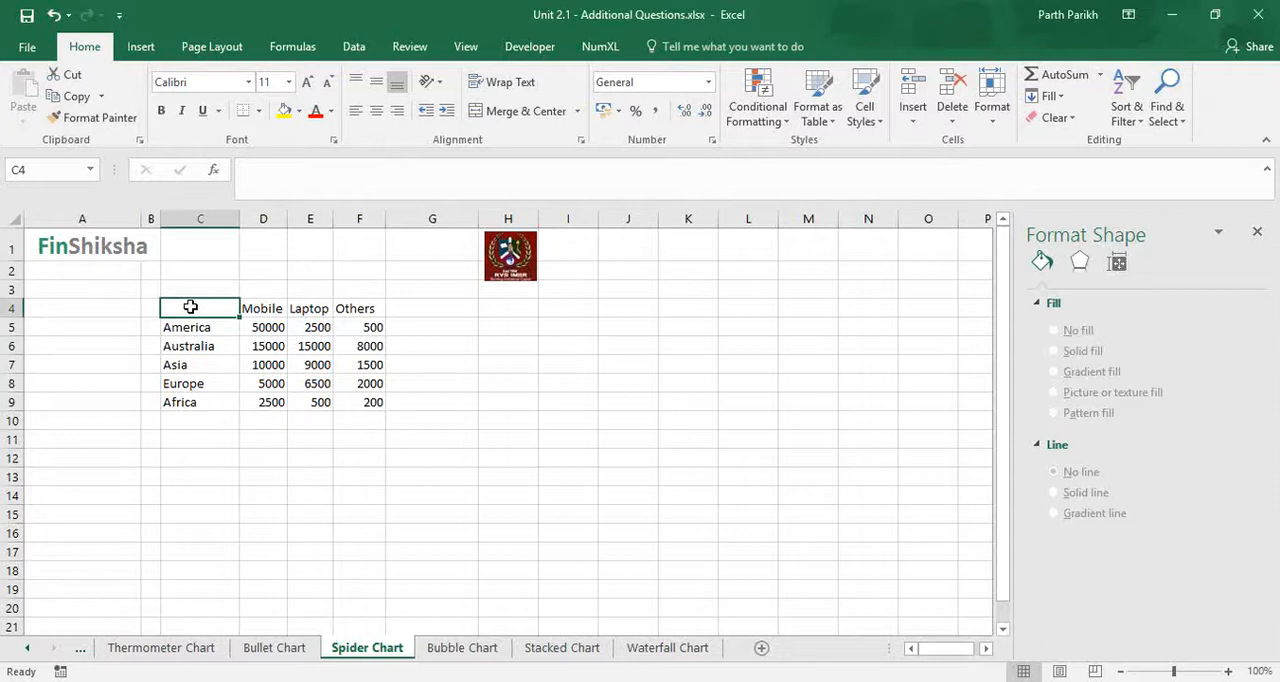
key(shift+Down)
key(shift+Down)
key(shift+Down)
key(shift+Down)
key(shift+Down)
key(shift+Right)
key(shift+Right)
key(shift+Right)
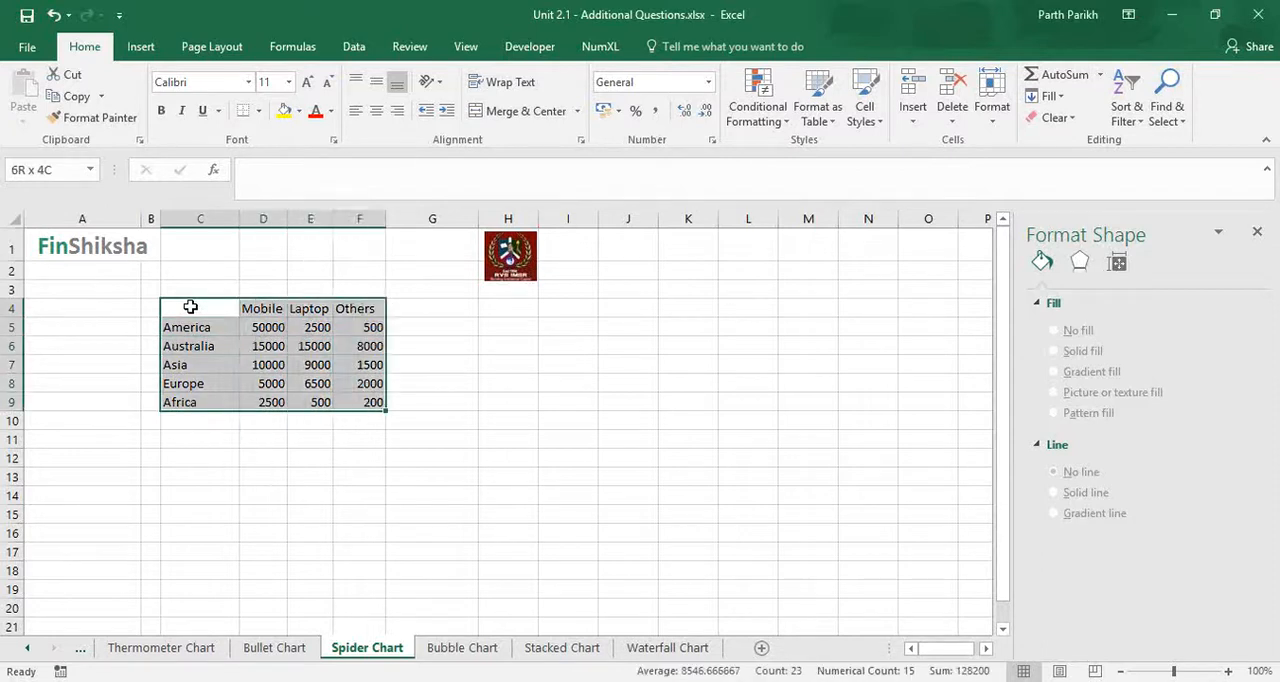
click(133, 47)
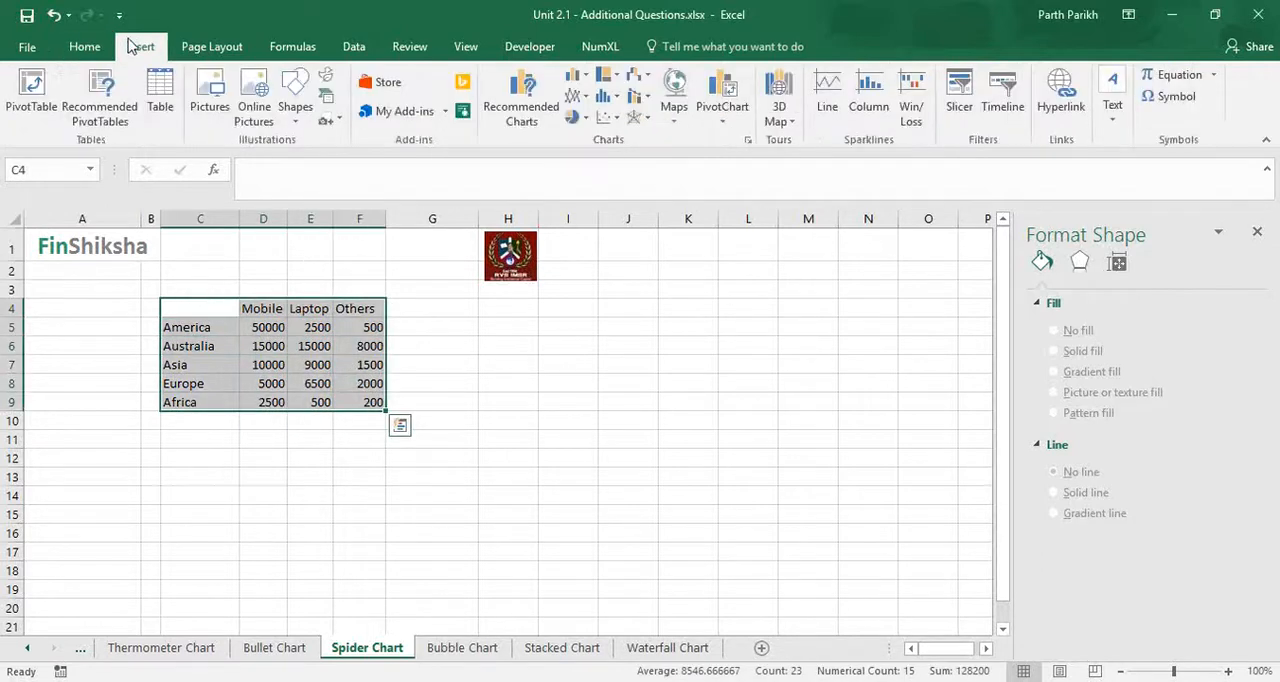
click(646, 120)
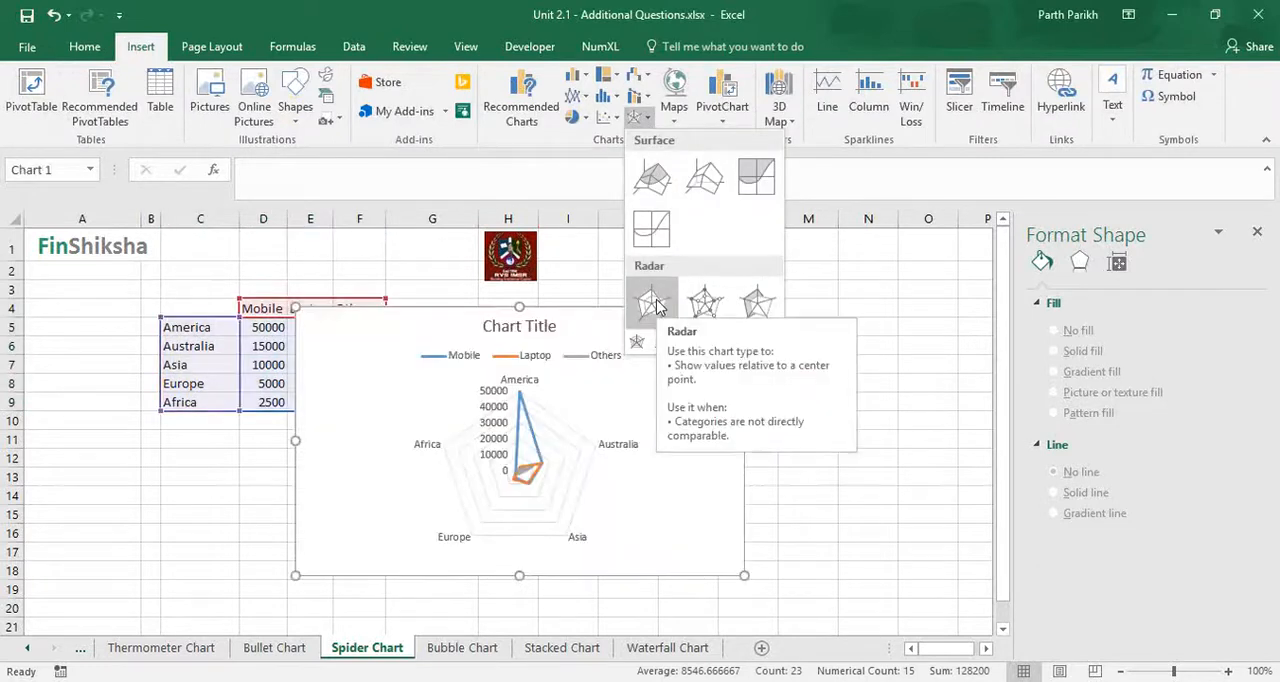
click(653, 303)
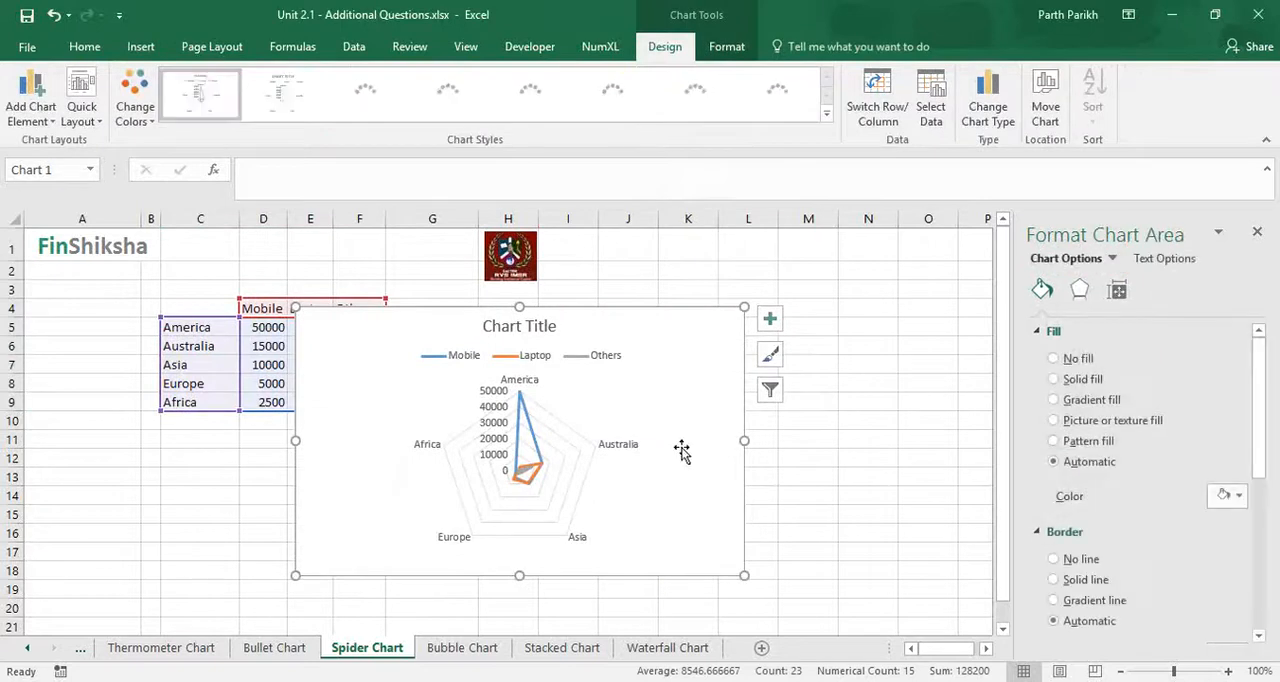
- Apply the dark grey gradient chart style to the radar chart and delete its value axis labels
click(688, 100)
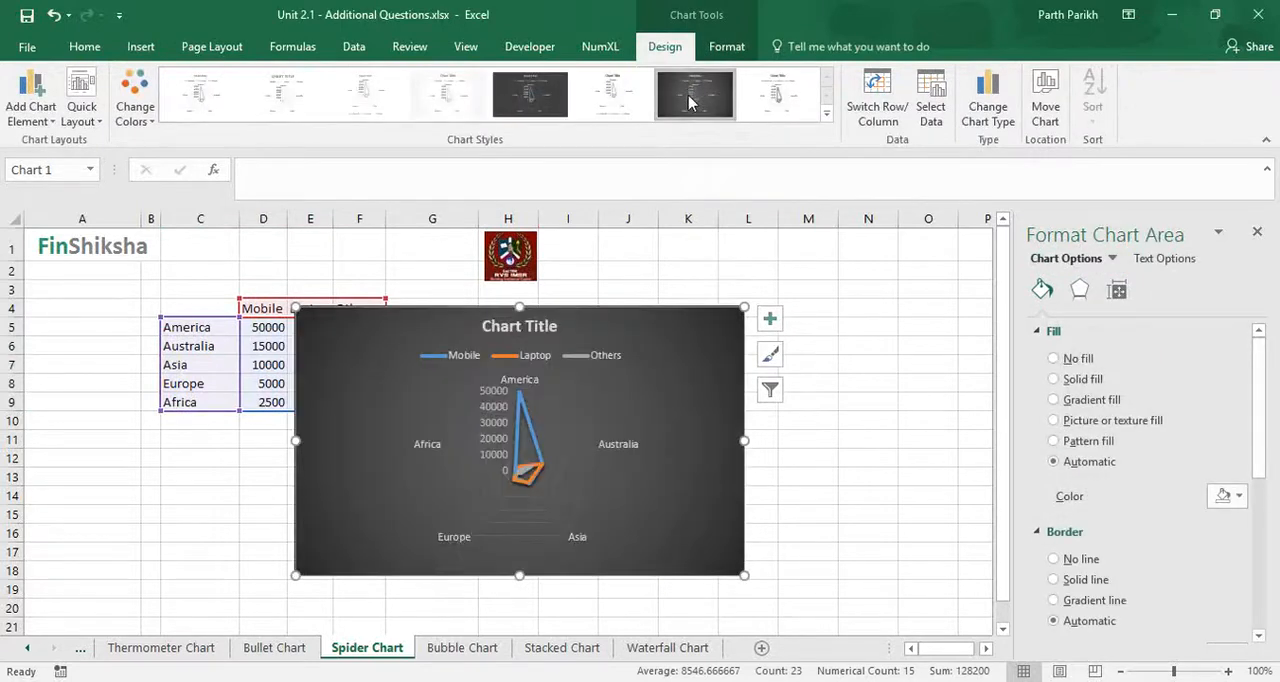
click(496, 432)
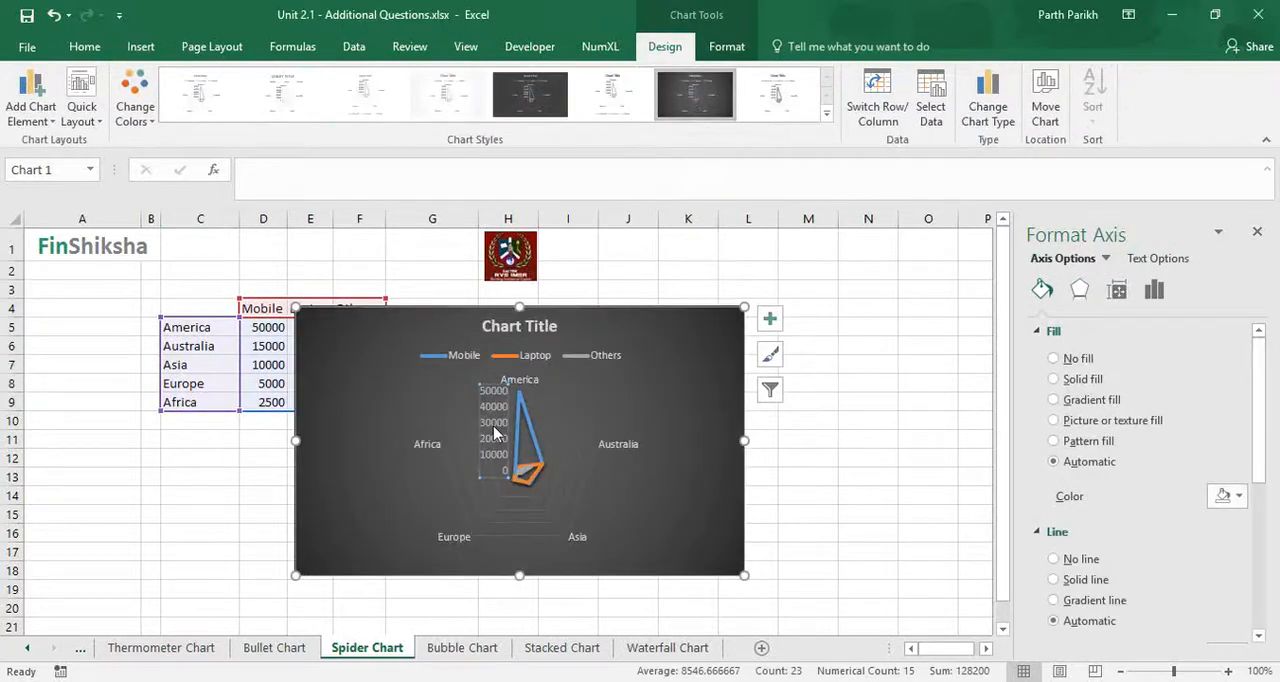
key(Delete)
- Enlarge the radar chart to reach row 20 and move it beside the data table, starting in column G
drag(735, 595, 903, 609)
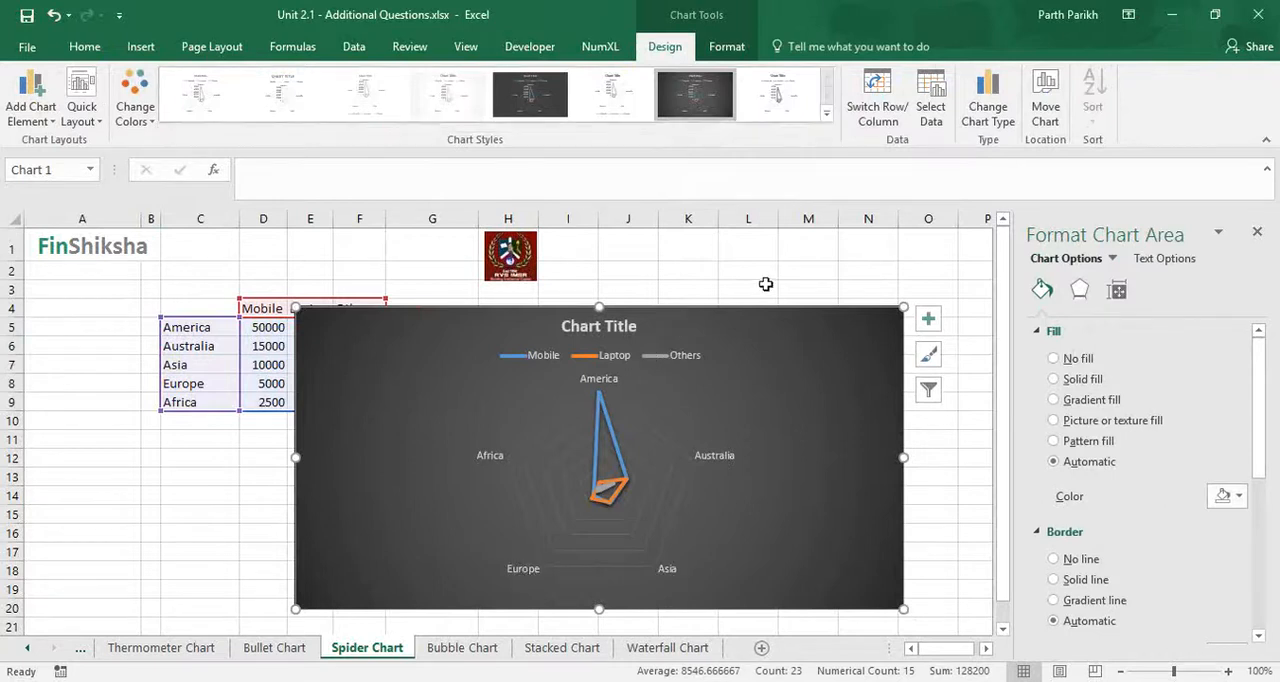
drag(761, 308, 869, 305)
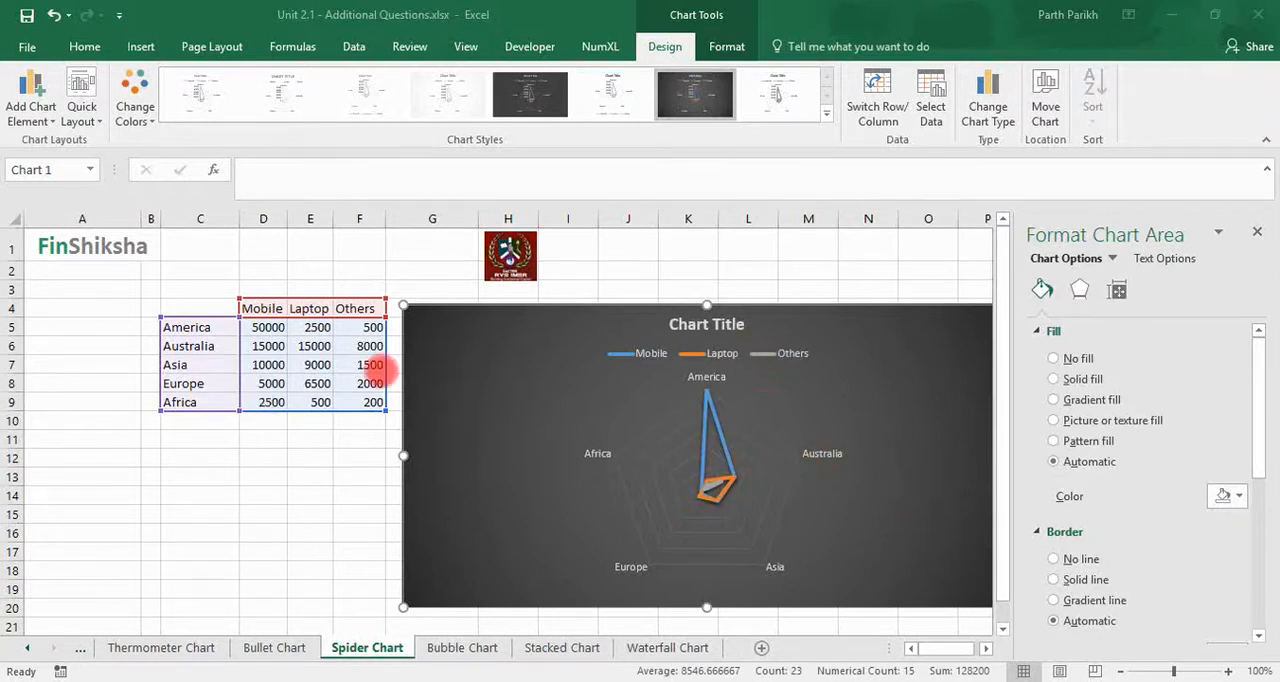
- Set the Others values to 3000 for America and 9000 for Asia
click(368, 330)
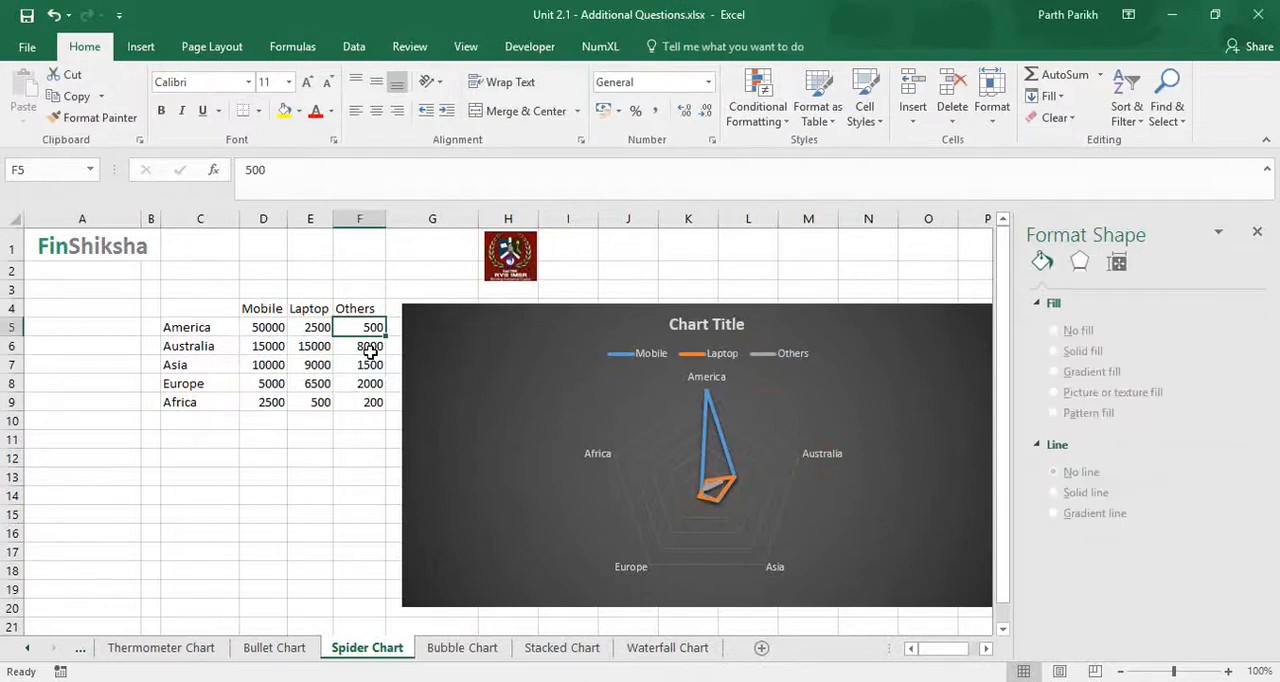
text(3000)
key(Return)
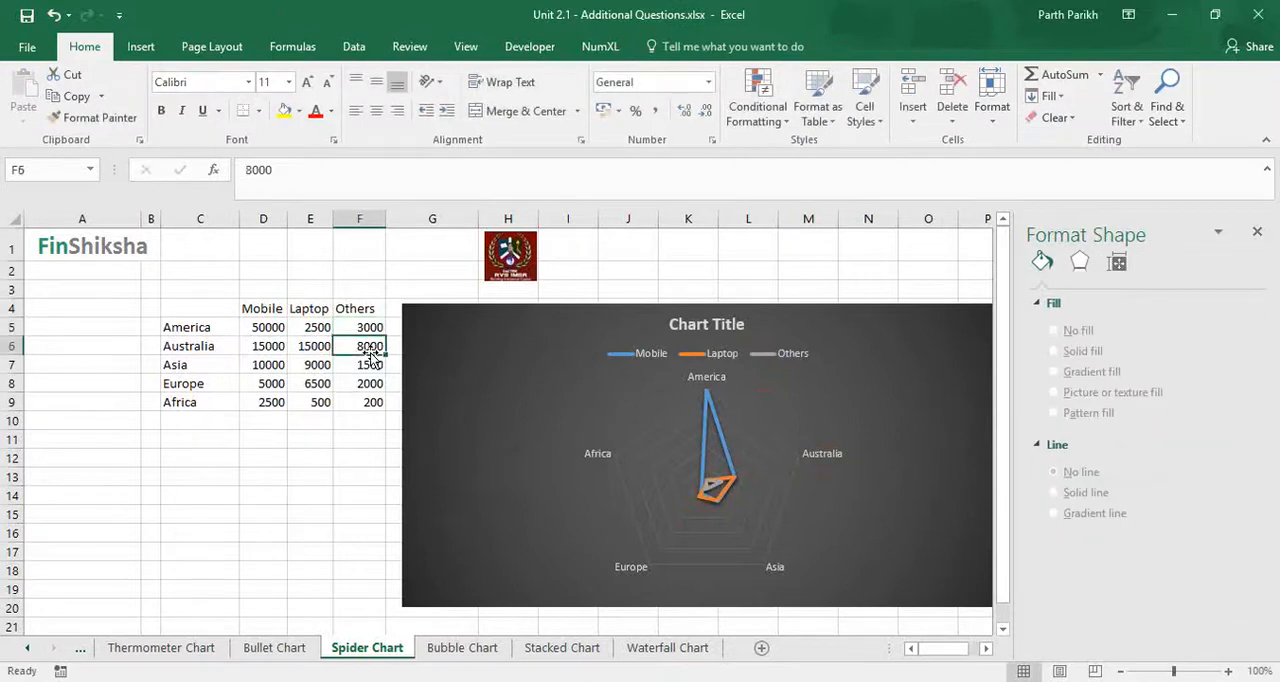
key(Return)
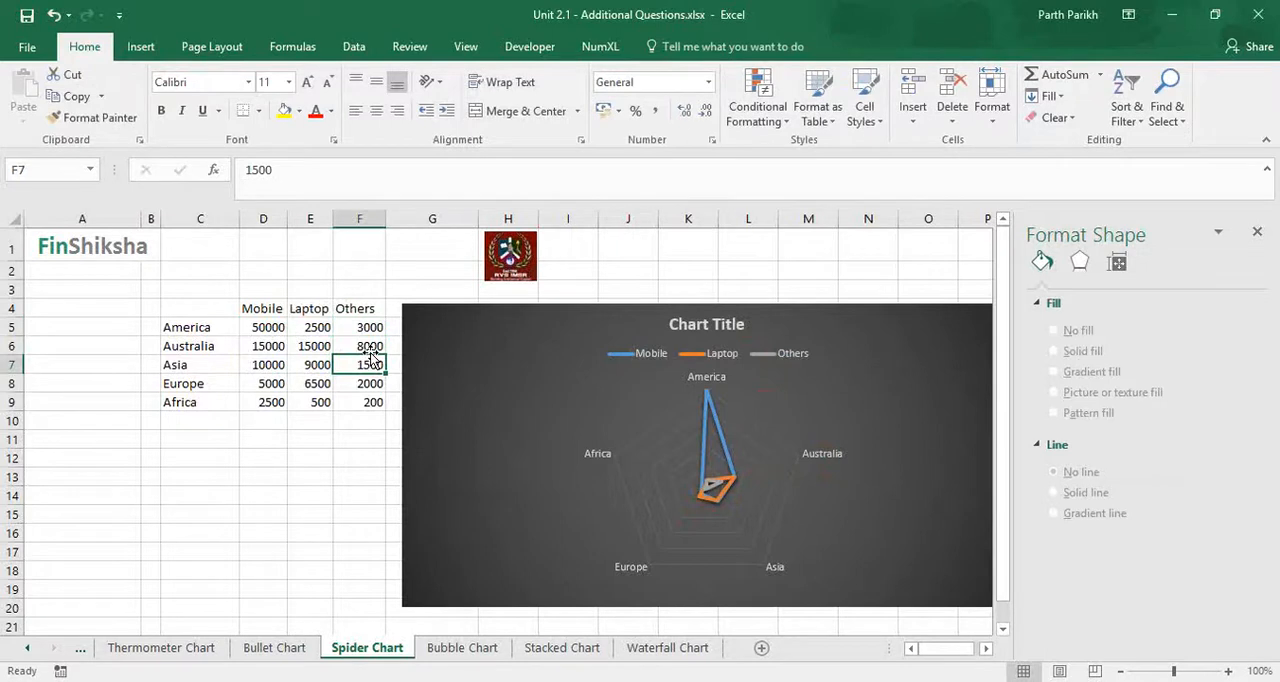
text(9000)
key(Return)
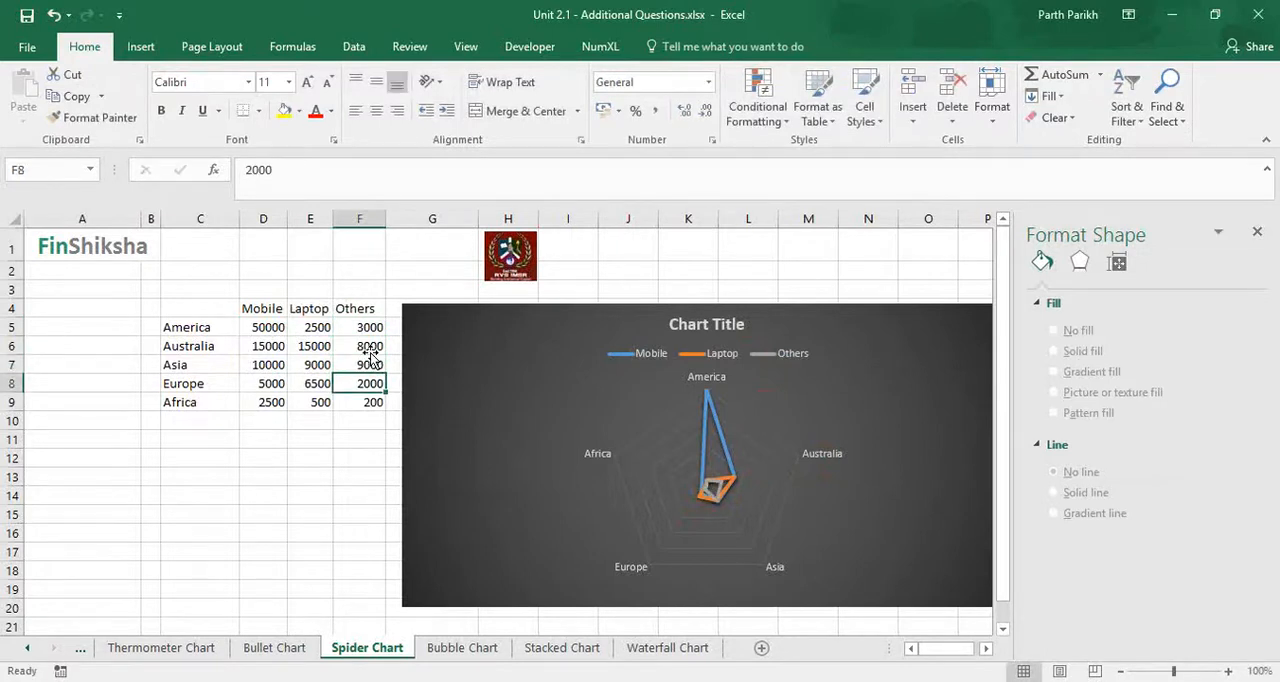
- Set the Others value for Europe to 20000
click(1012, 280)
click(1022, 309)
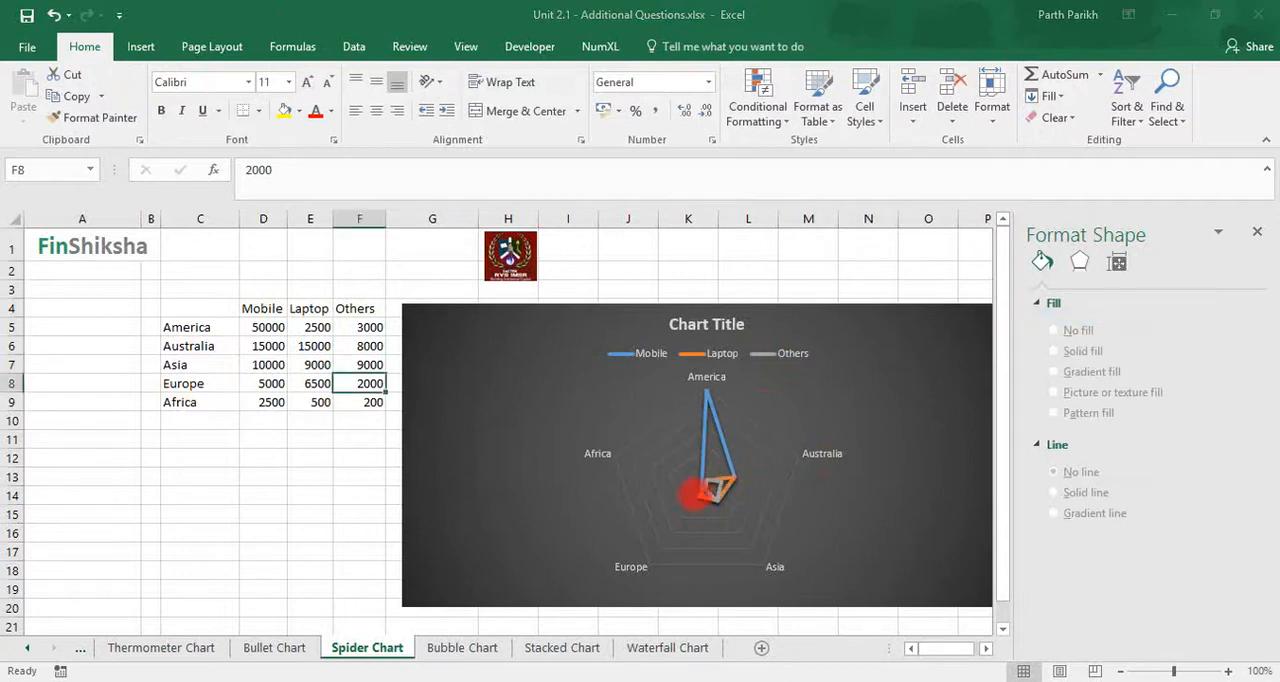
click(368, 379)
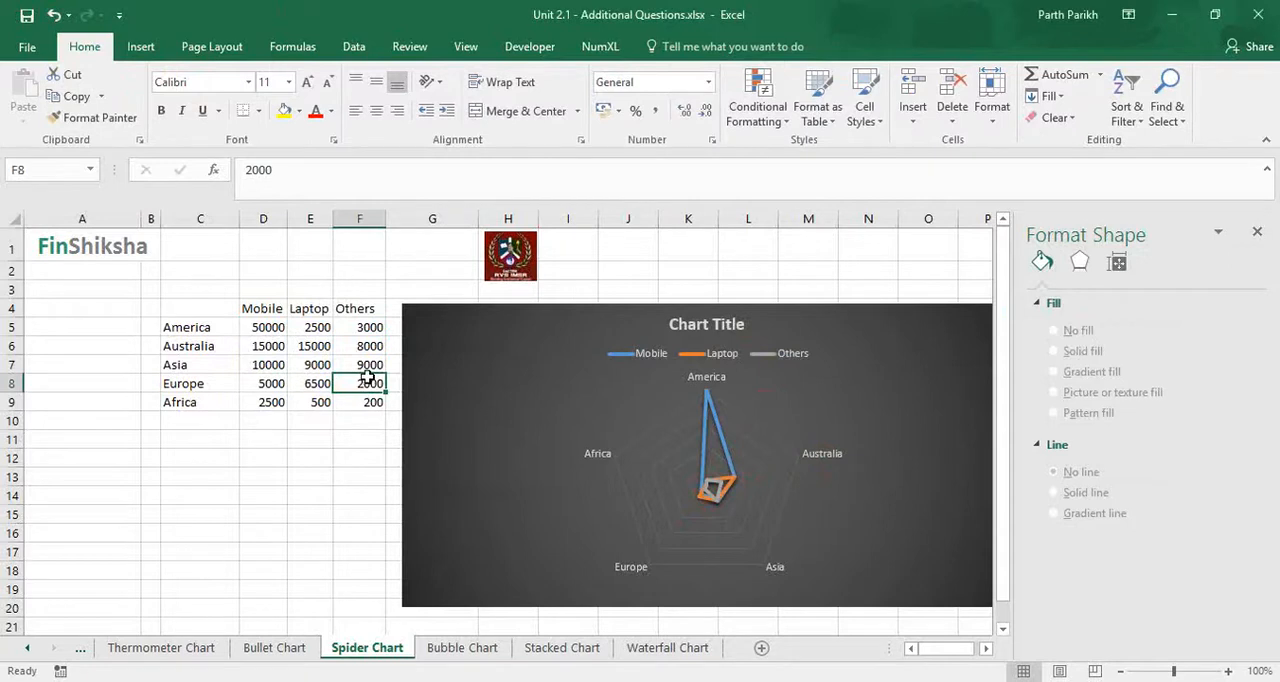
text(20000)
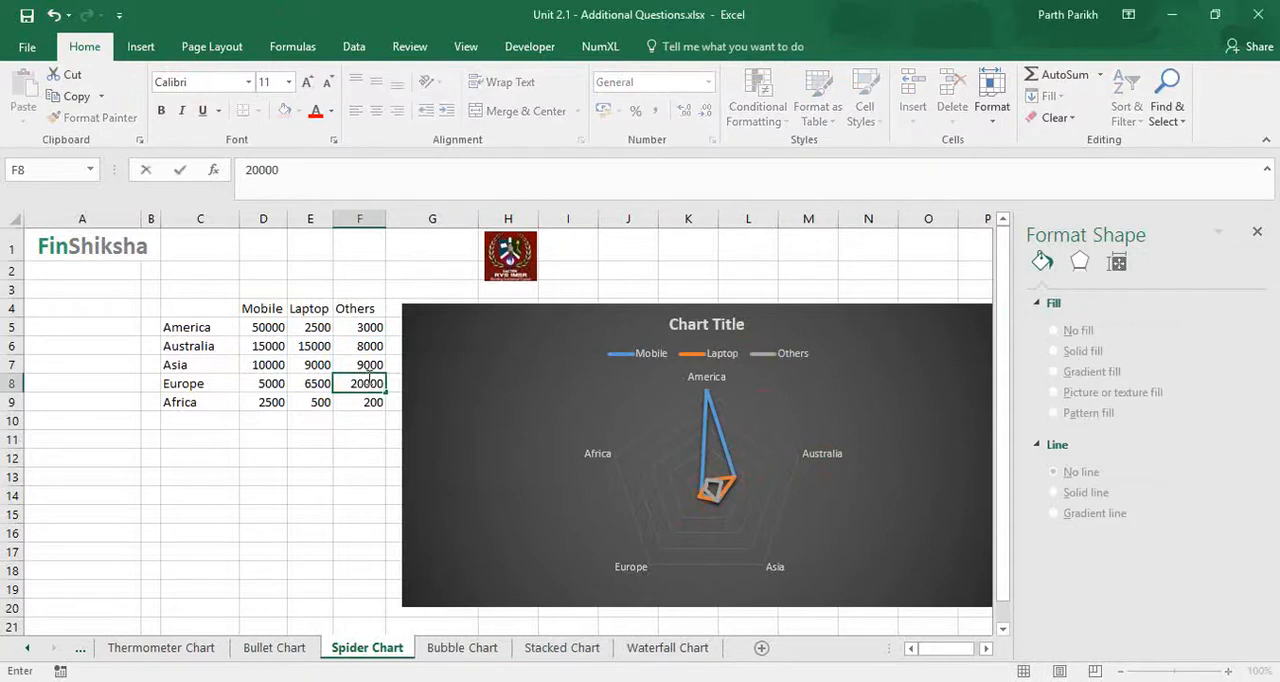
key(Return)
- Set the Others value for Africa to 200000
text(200000)
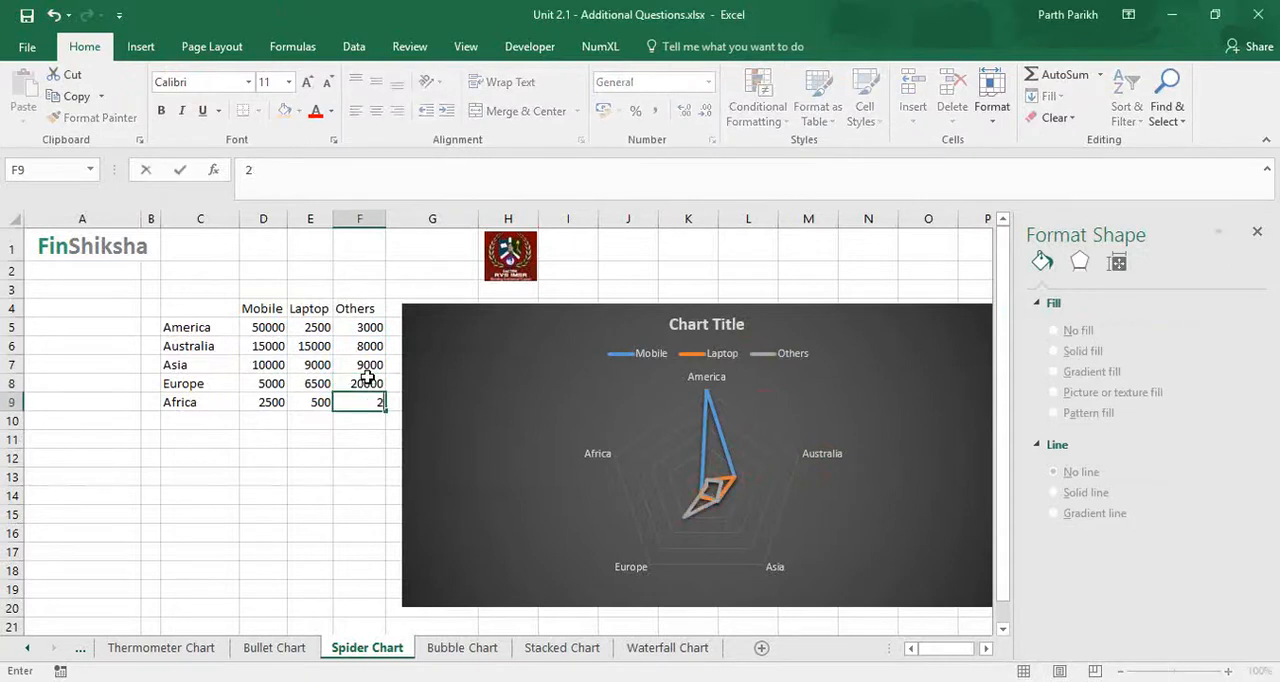
key(Return)
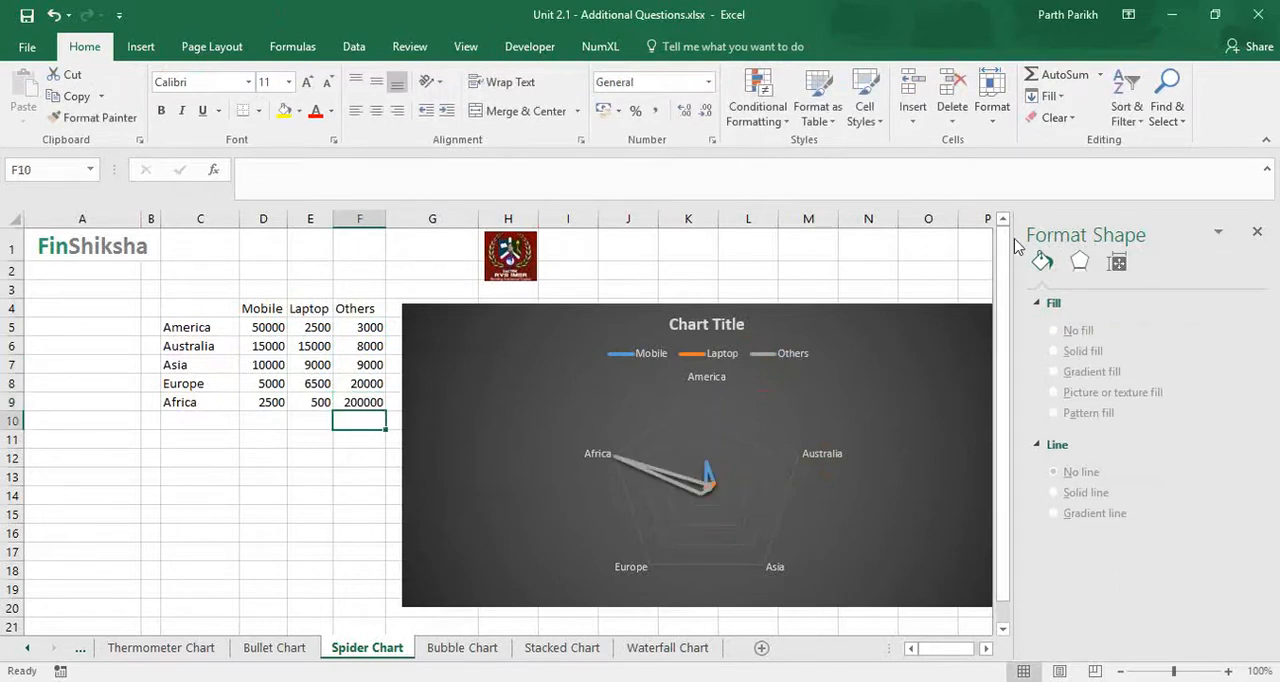
key(alt+Tab)
click(1020, 308)
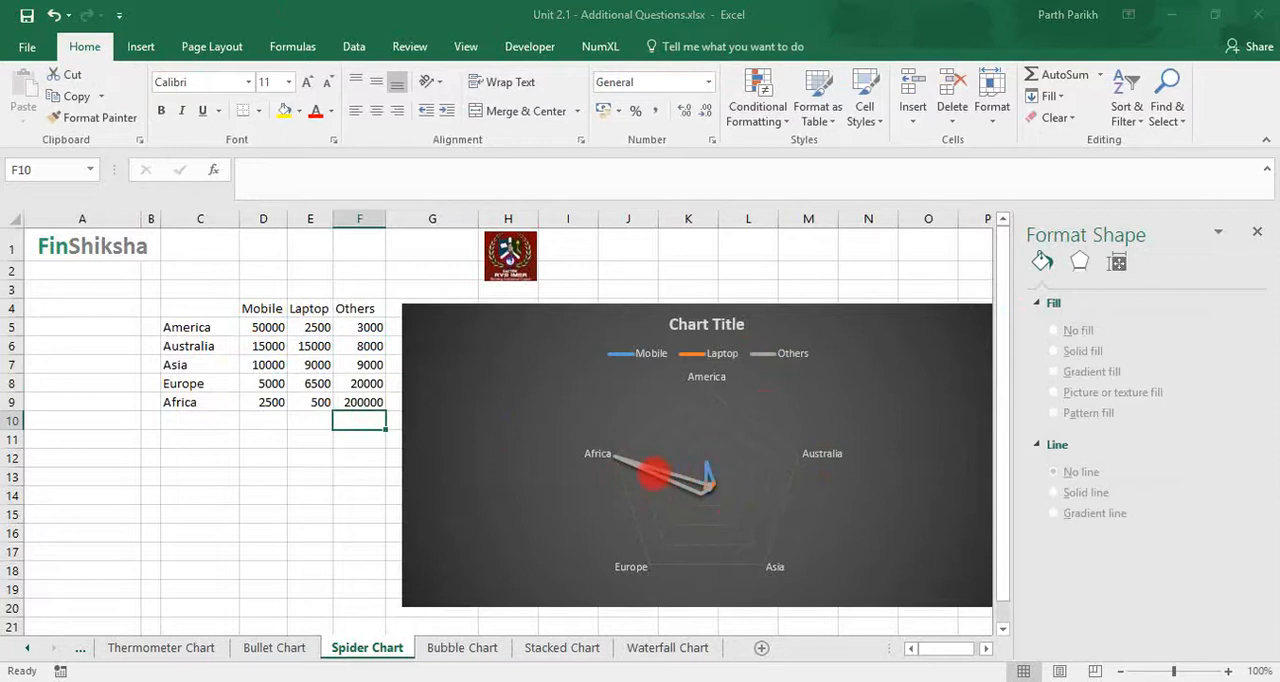
- Set the Others value for Africa to 30000
click(368, 403)
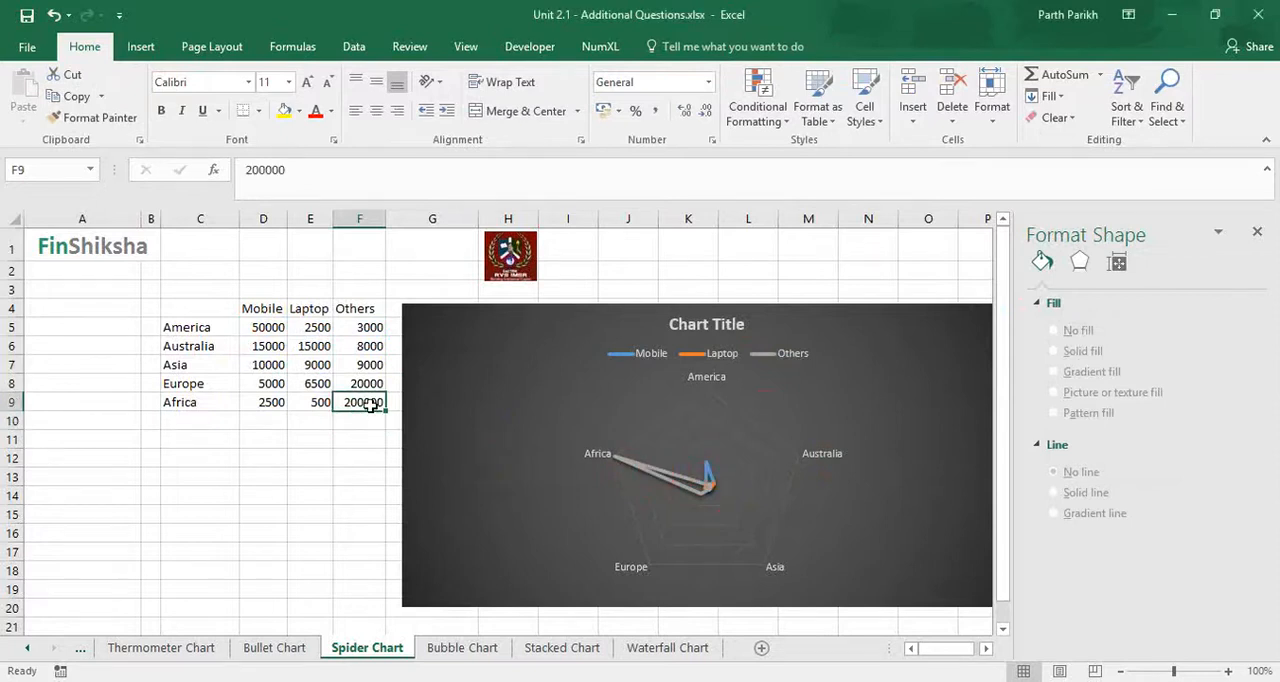
text(30000)
key(Return)
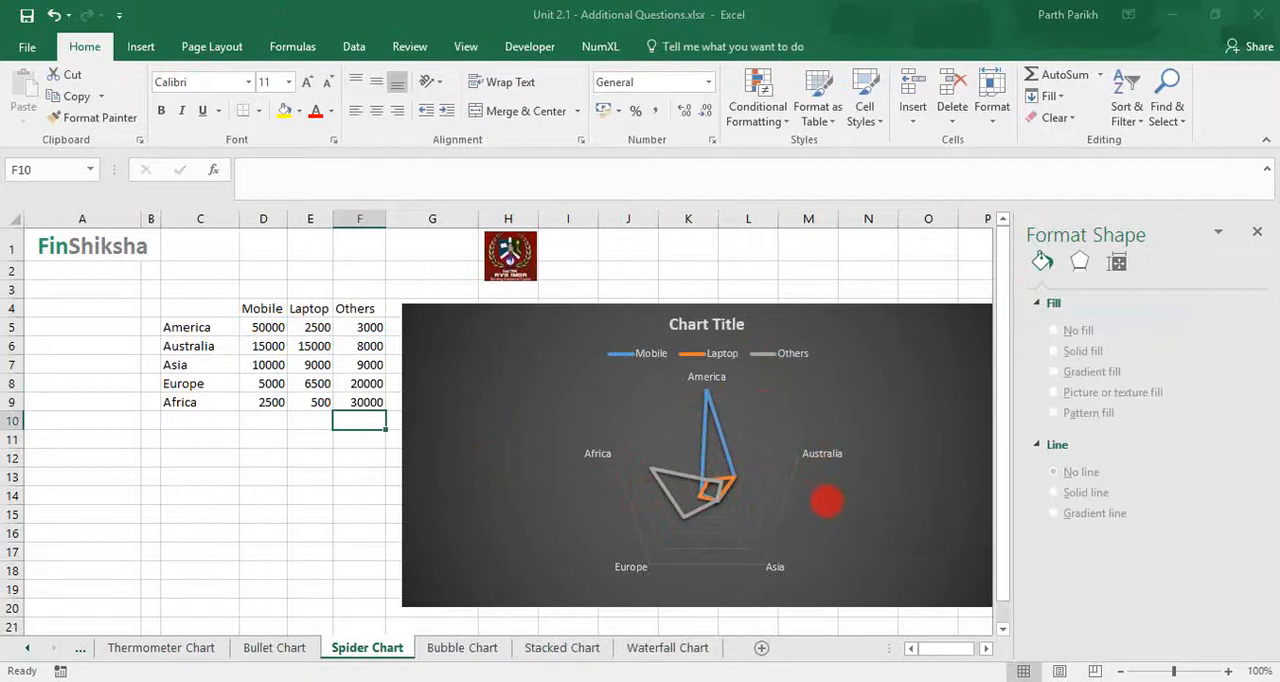
- Select the Mobile and % Revenue table B3:D8, including region names and headers, on the Bubble Chart sheet
click(463, 650)
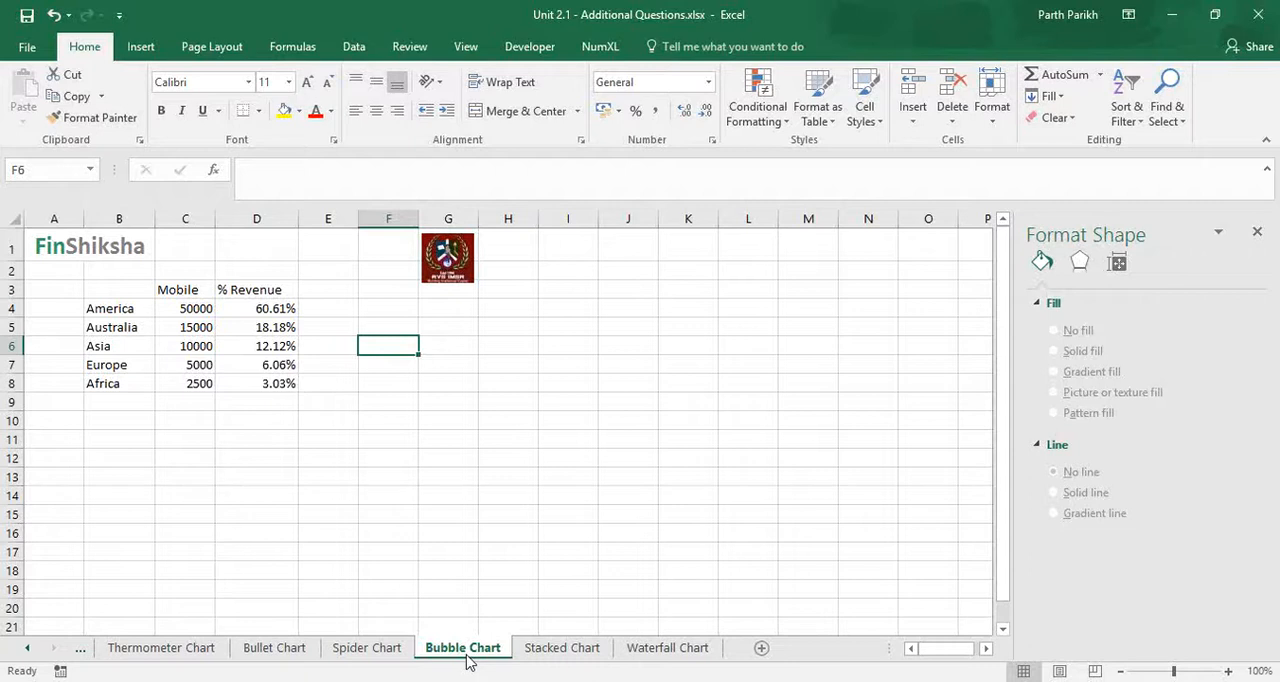
click(140, 288)
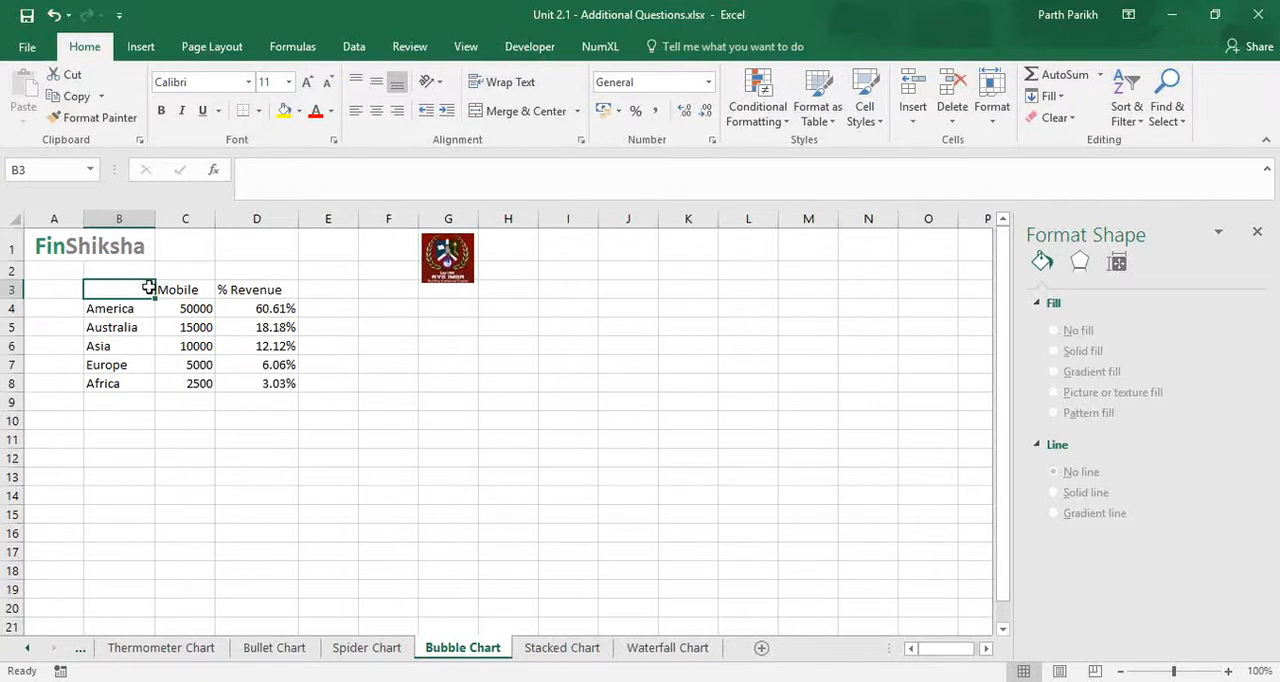
mouse_move(150, 288)
mouse_down()
mouse_move(169, 366)
mouse_move(254, 397)
mouse_move(266, 374)
mouse_move(270, 388)
mouse_up()
click(141, 47)
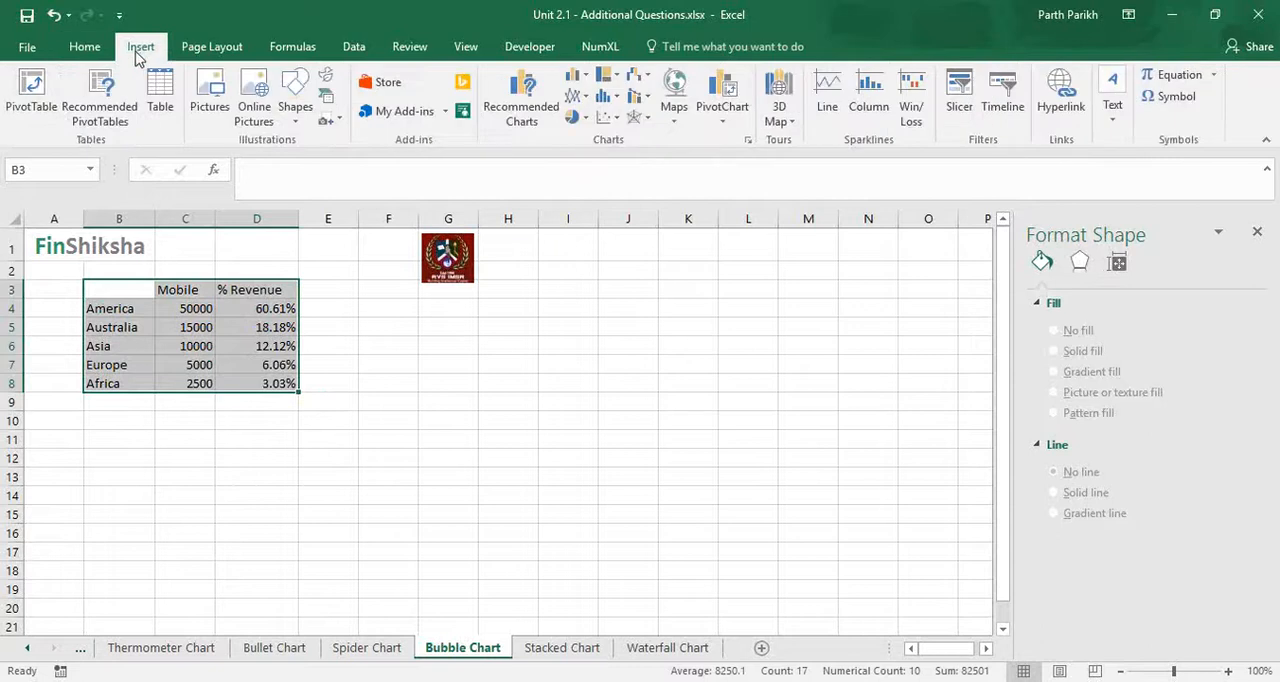
click(580, 118)
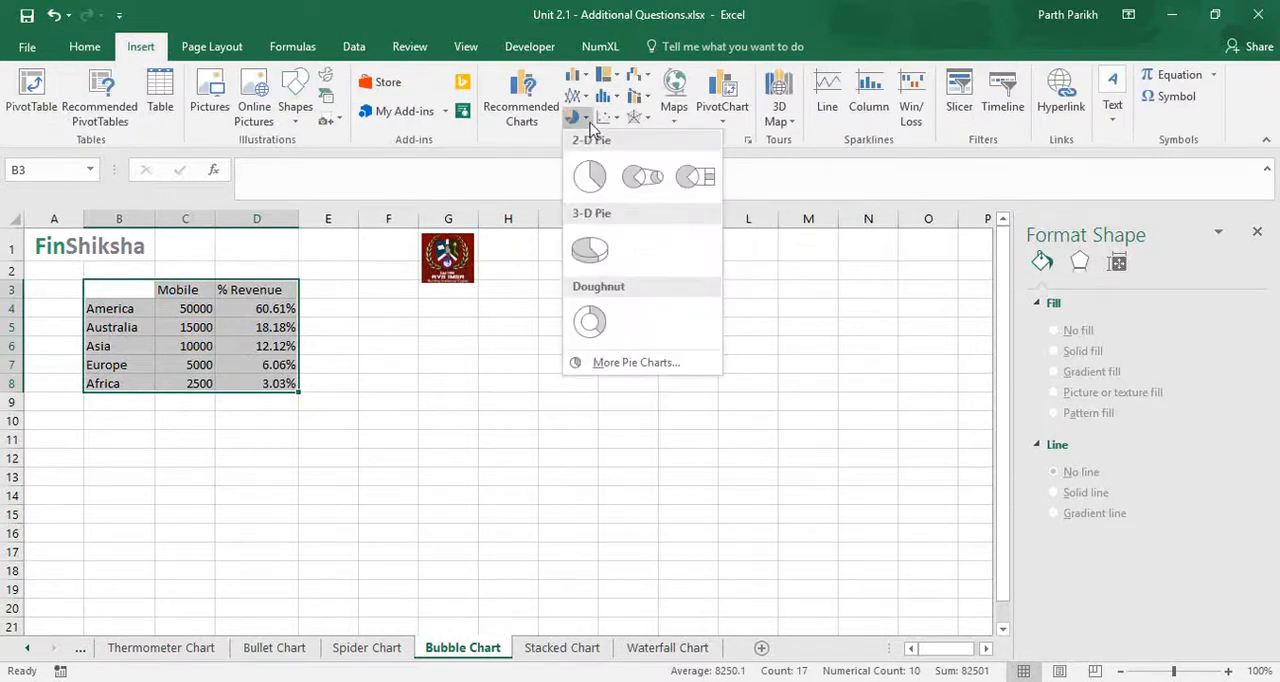
click(1090, 287)
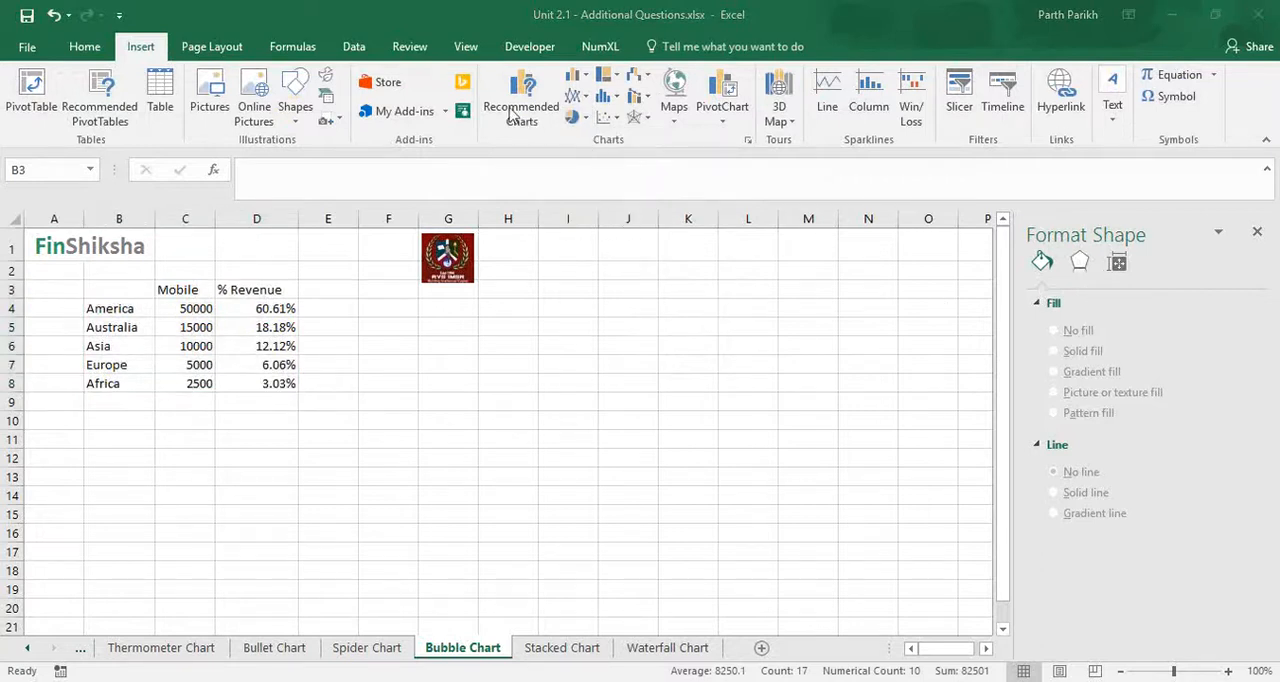
click(630, 332)
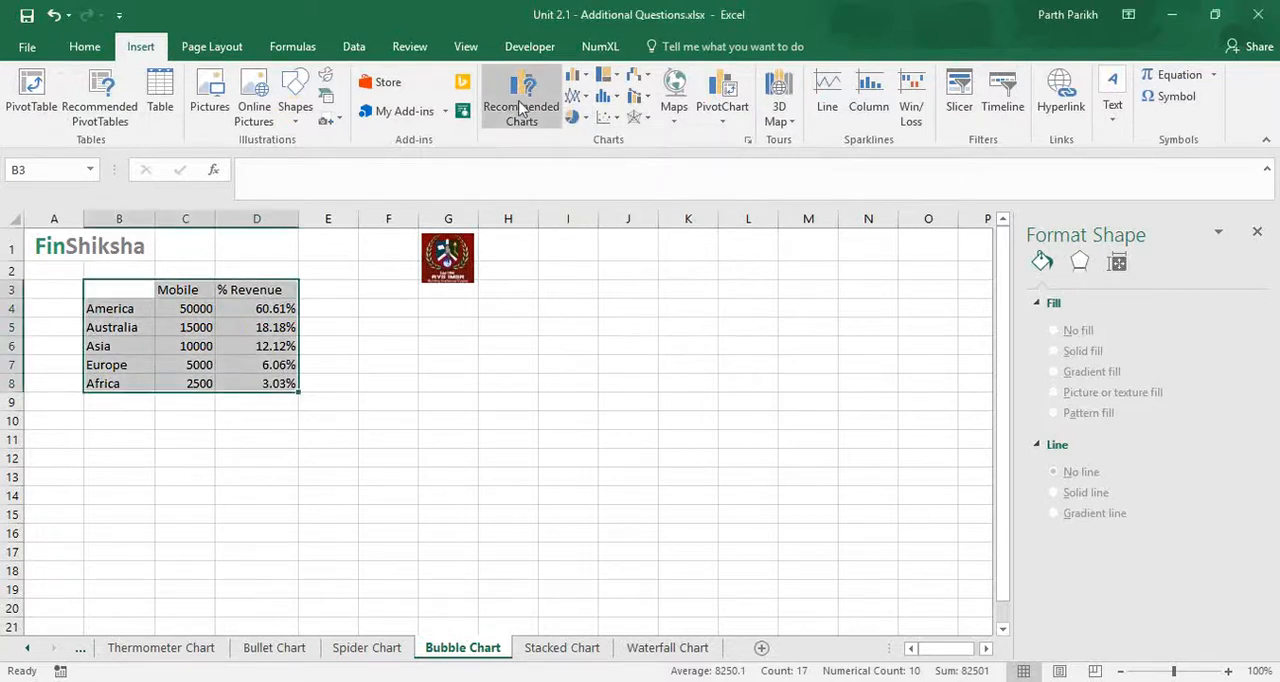
- Insert a Bubble chart of the X Y (Scatter) type from the selected data, using the first suggested layout
click(519, 108)
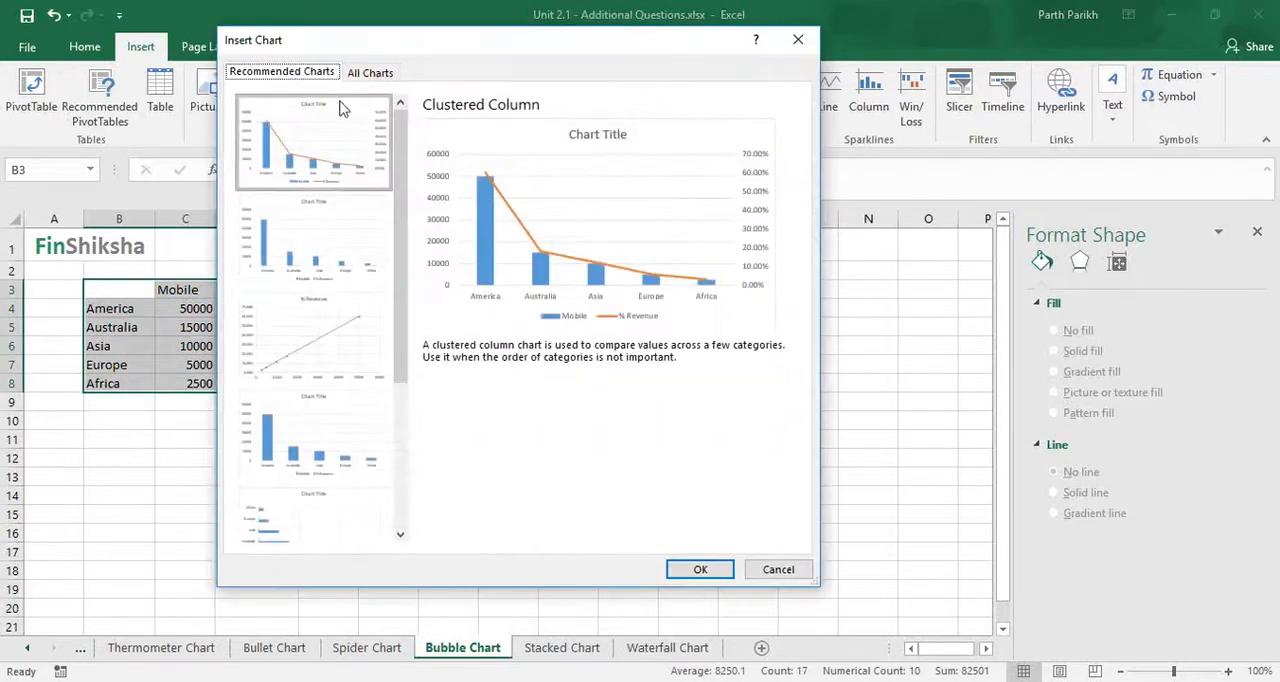
click(362, 72)
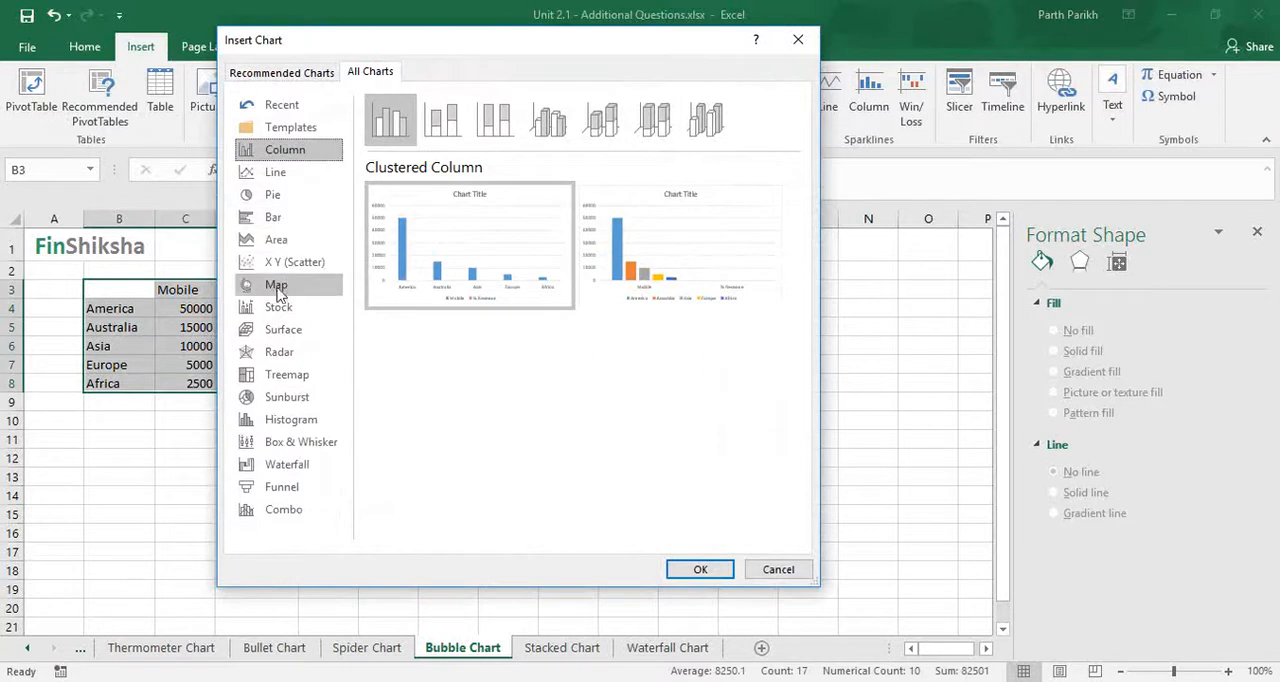
click(288, 196)
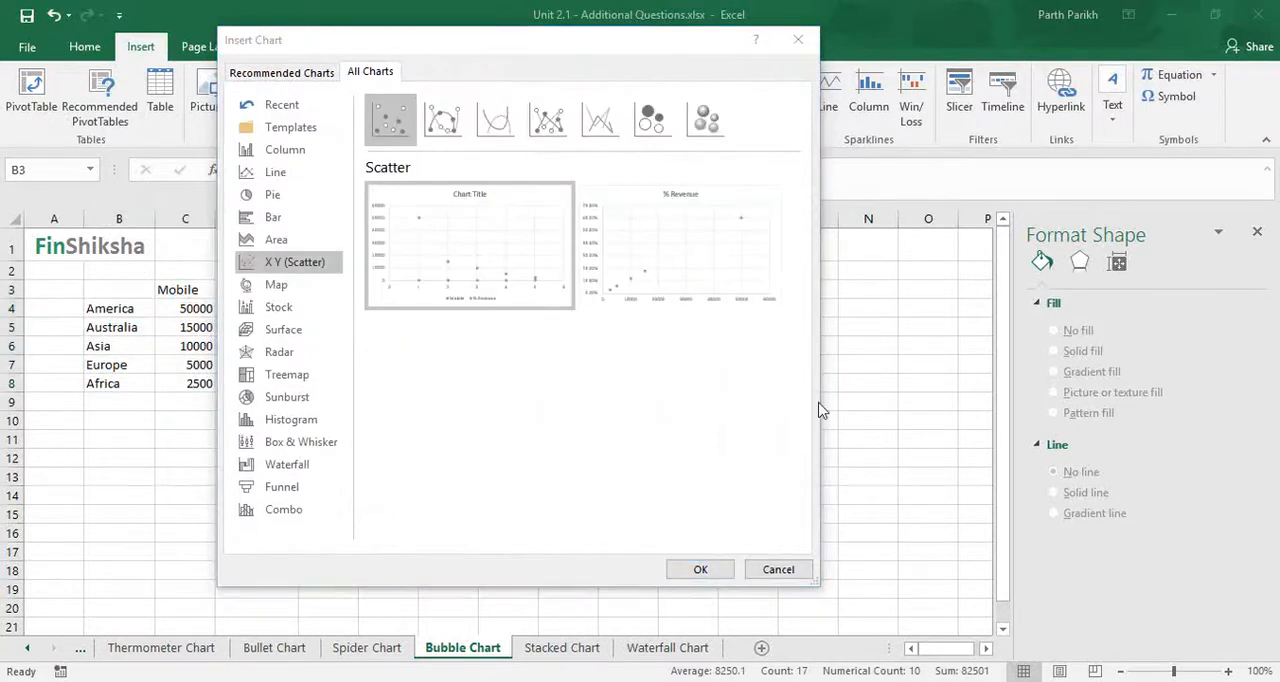
click(652, 128)
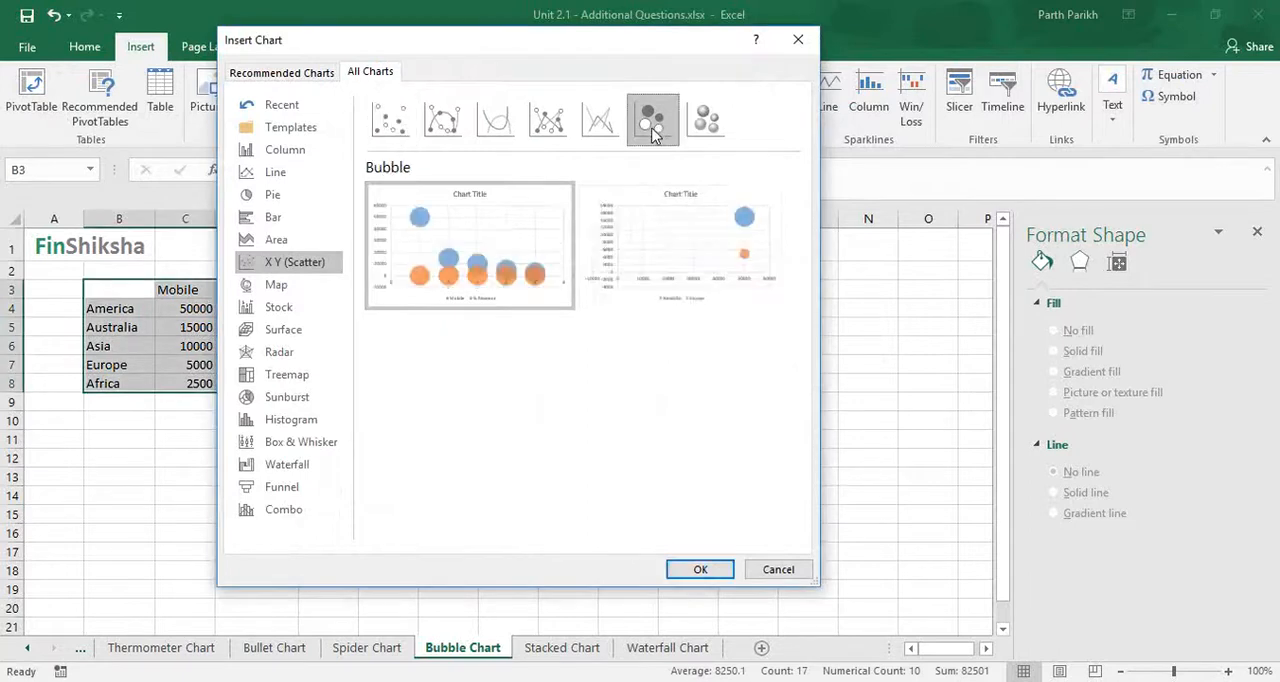
click(697, 570)
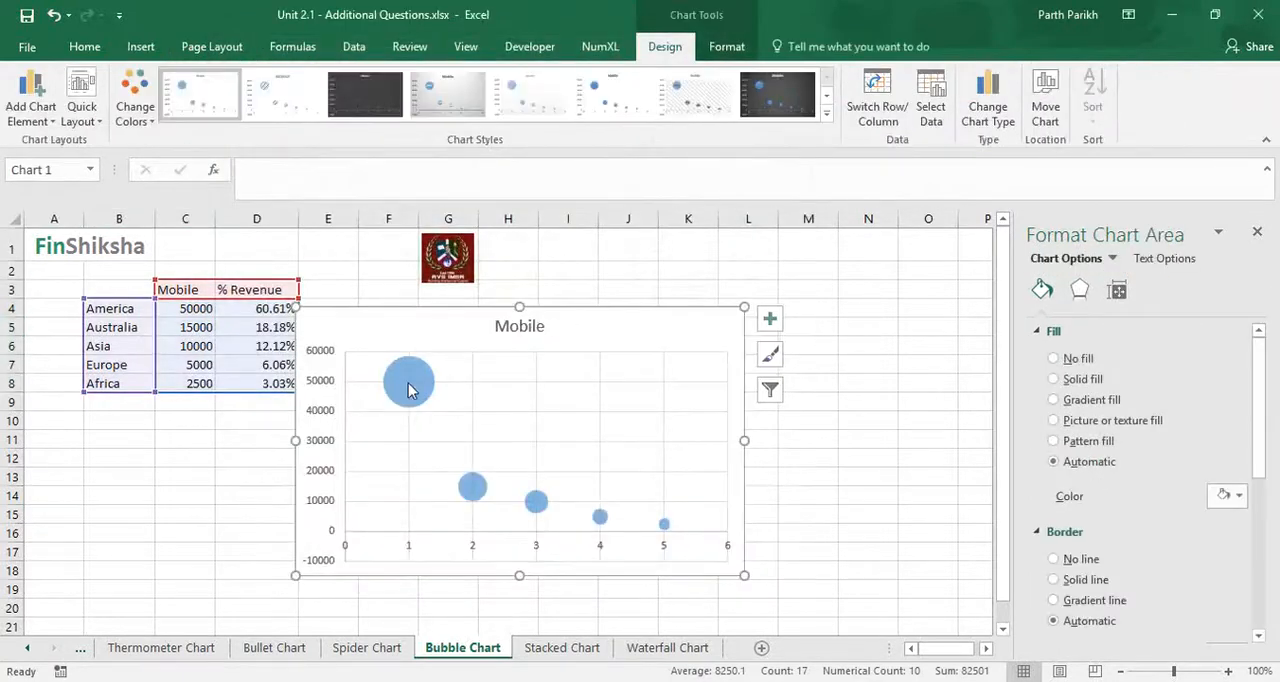
- Apply the dark grey gradient chart style to the bubble chart and add value data labels to its bubbles
click(790, 105)
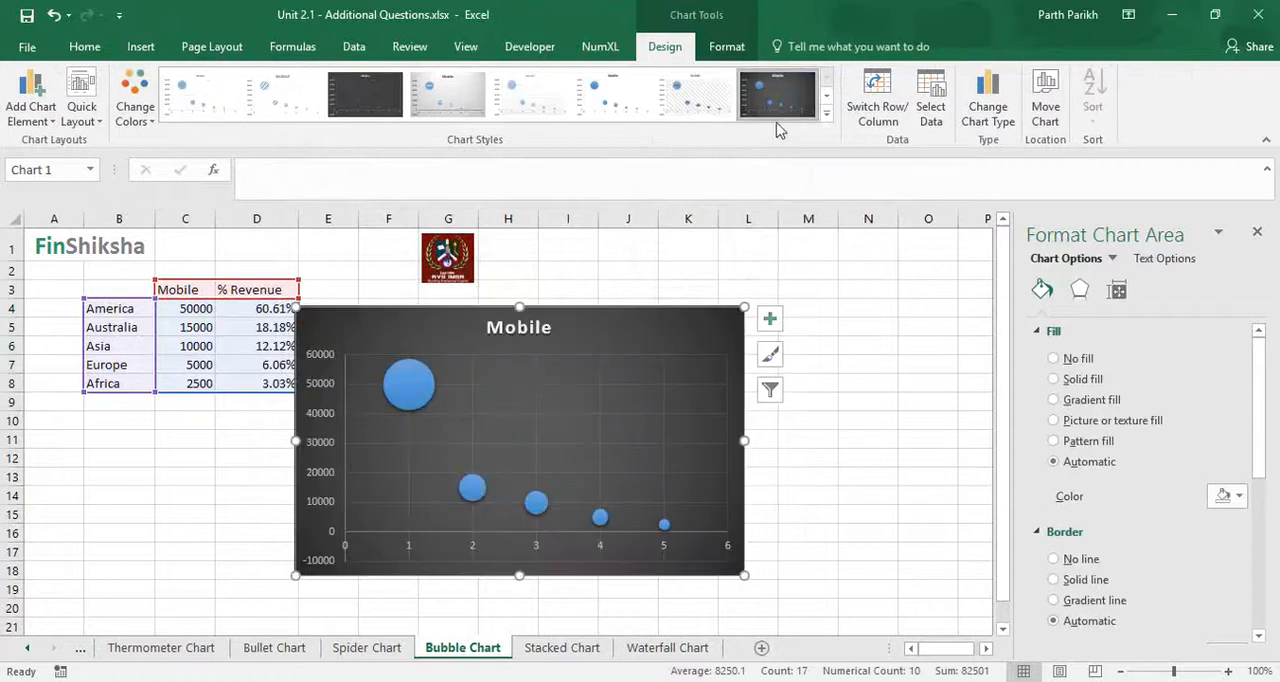
click(397, 390)
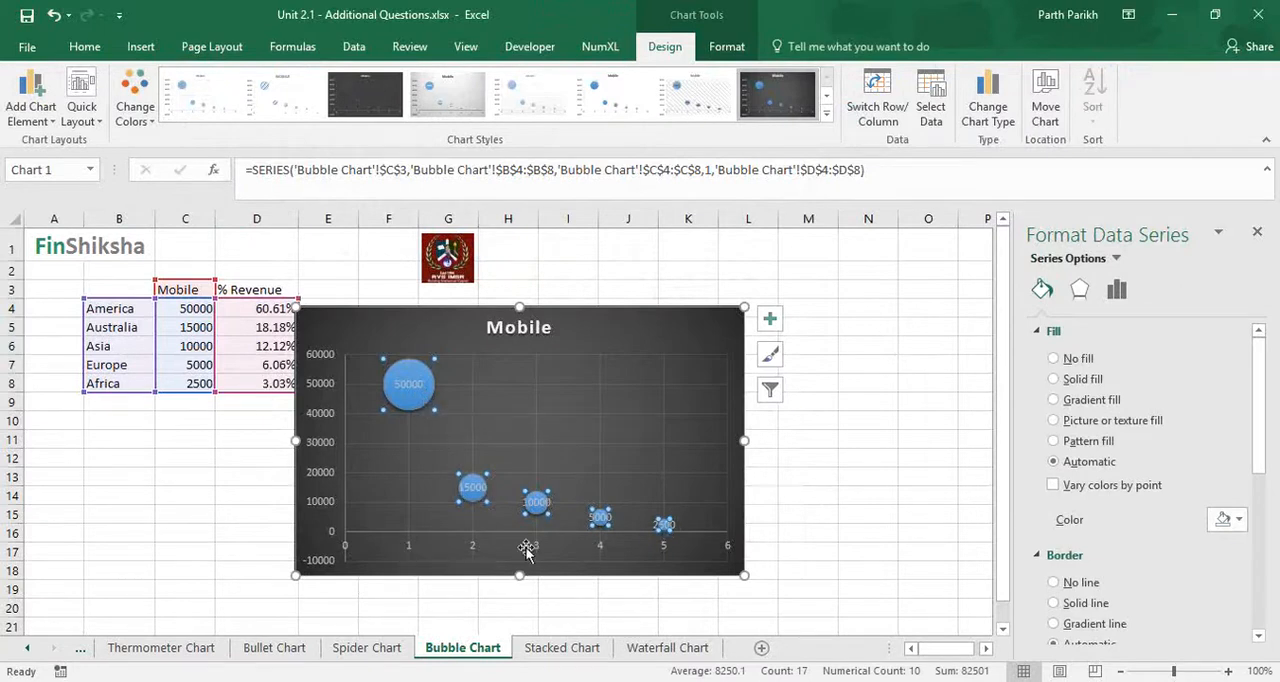
click(410, 551)
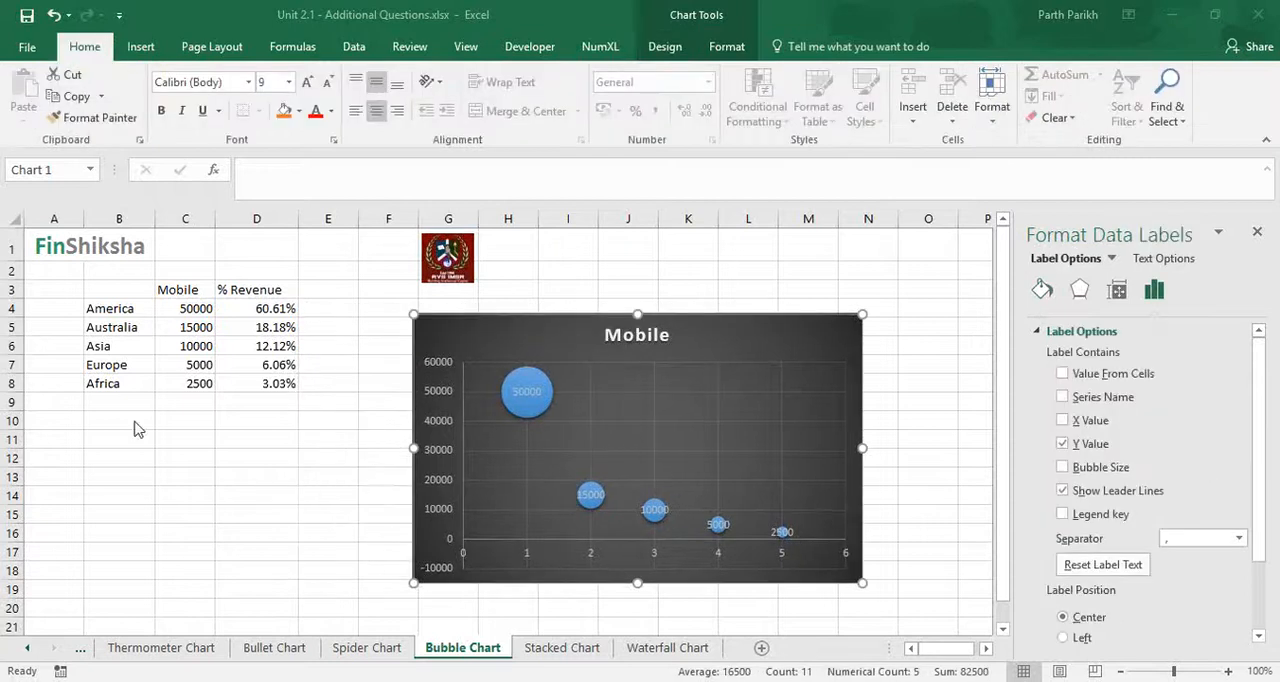
- Move the bubble chart clear of the data table and add the X Value to its data labels
click(535, 395)
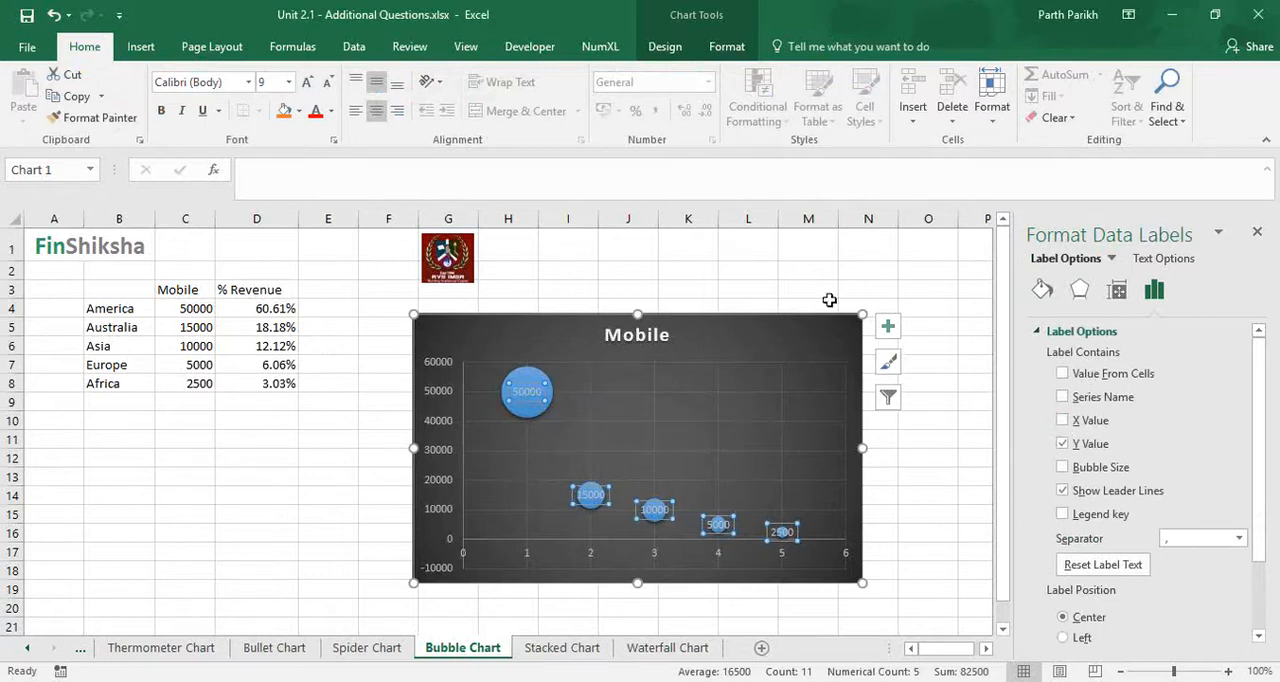
click(815, 272)
click(517, 395)
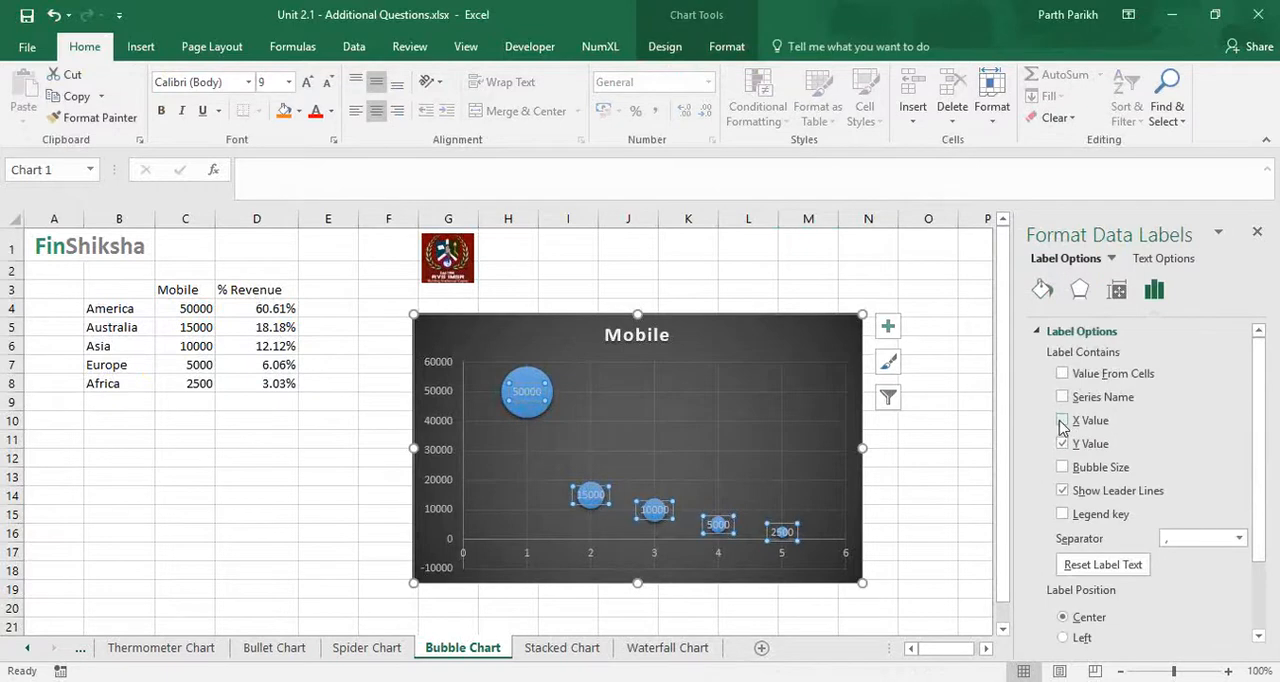
click(1062, 421)
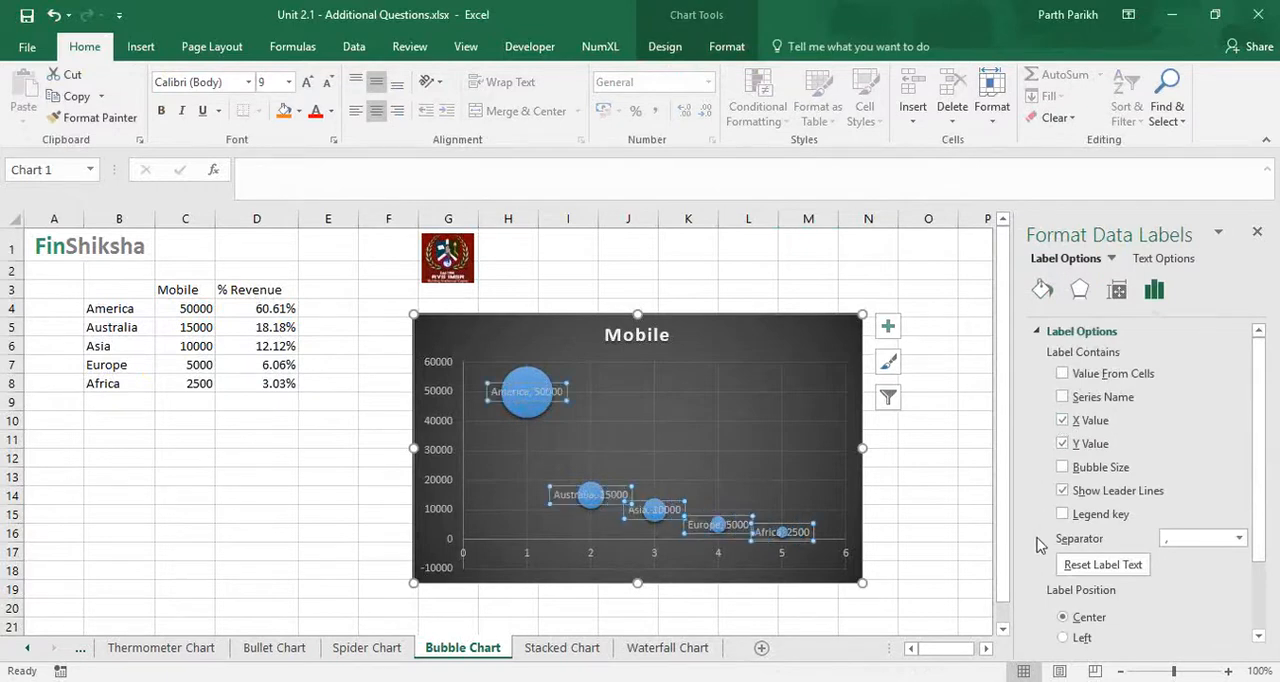
- Add values from cells to the bubble data labels, using the % Revenue range D4:D8
click(1062, 374)
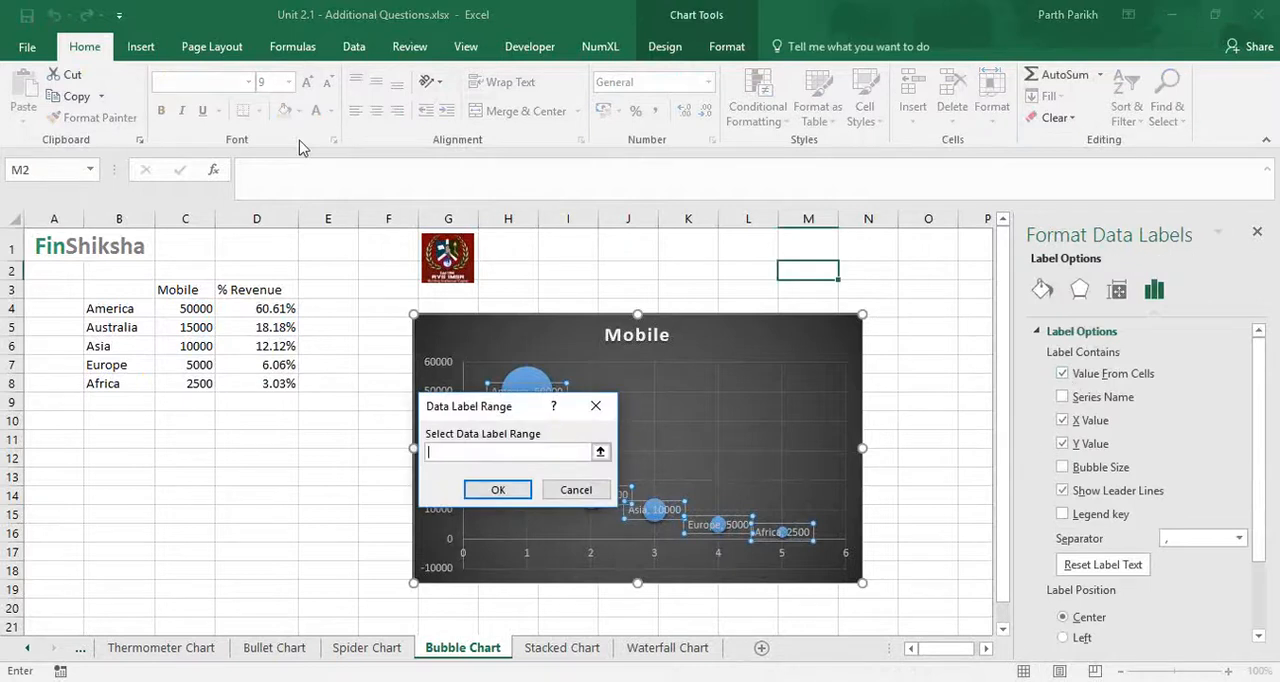
click(293, 170)
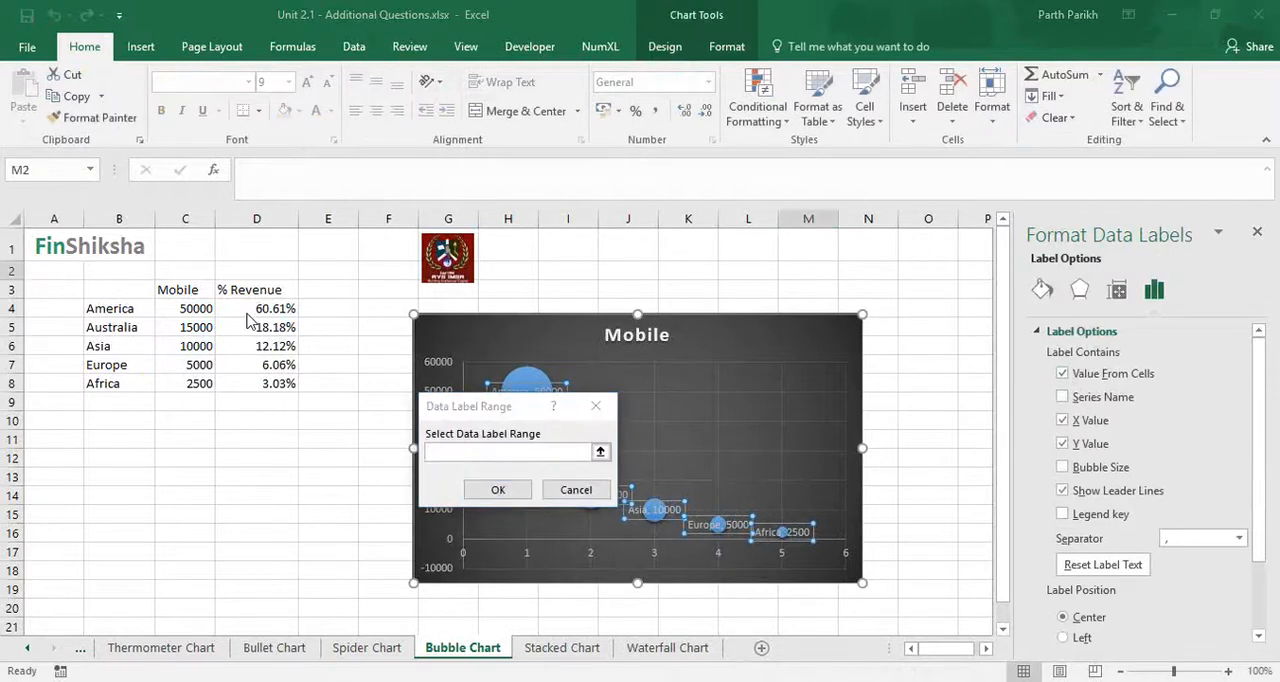
click(457, 450)
drag(275, 309, 288, 388)
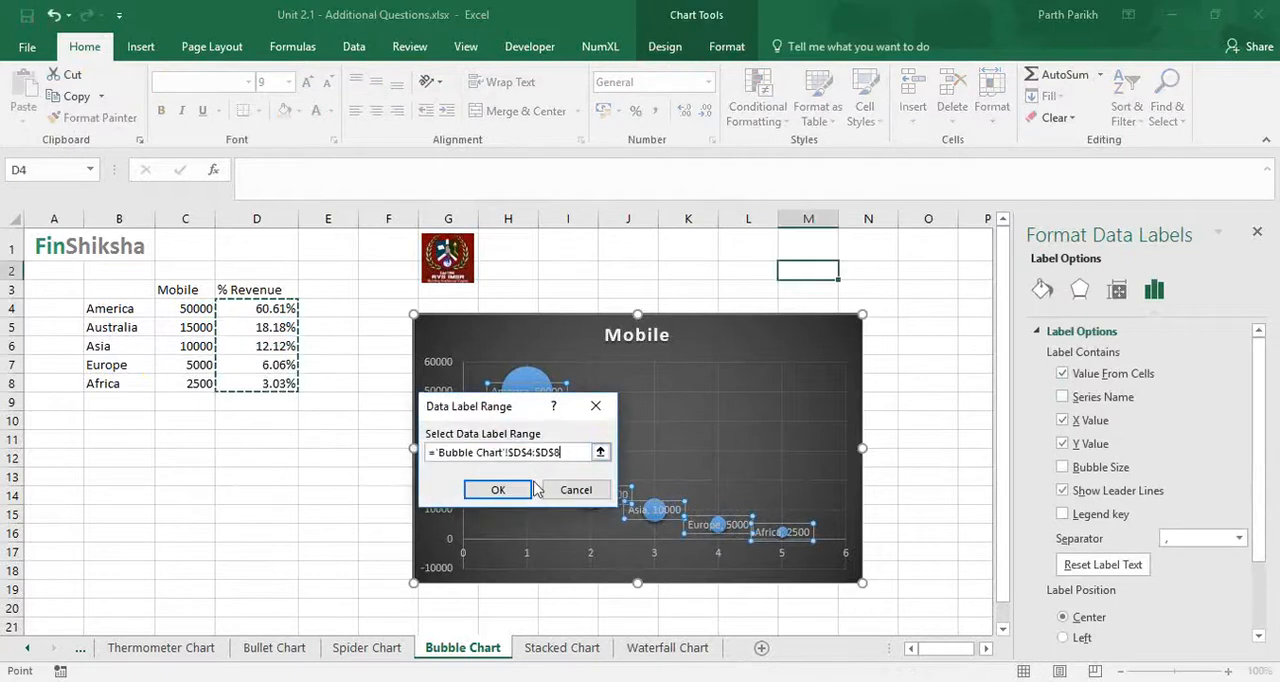
click(501, 490)
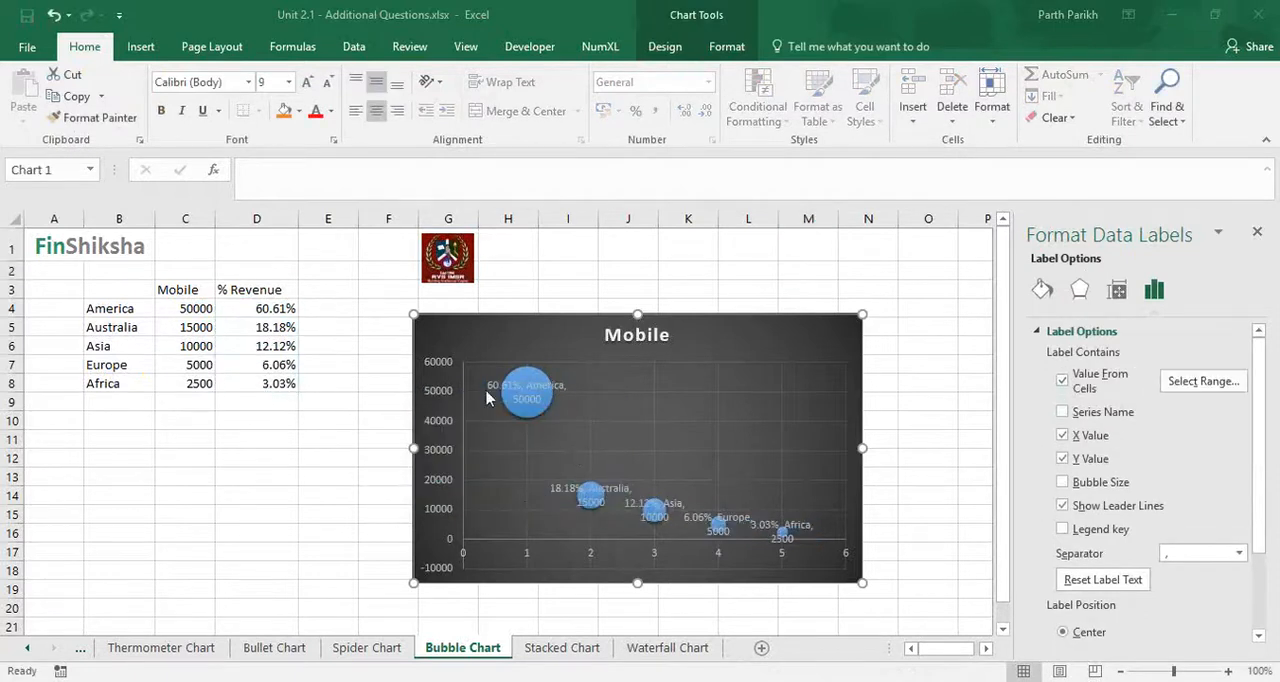
- Enlarge the bubble chart and place it right beside the data table, starting at about cell E3
click(859, 580)
drag(845, 586, 966, 627)
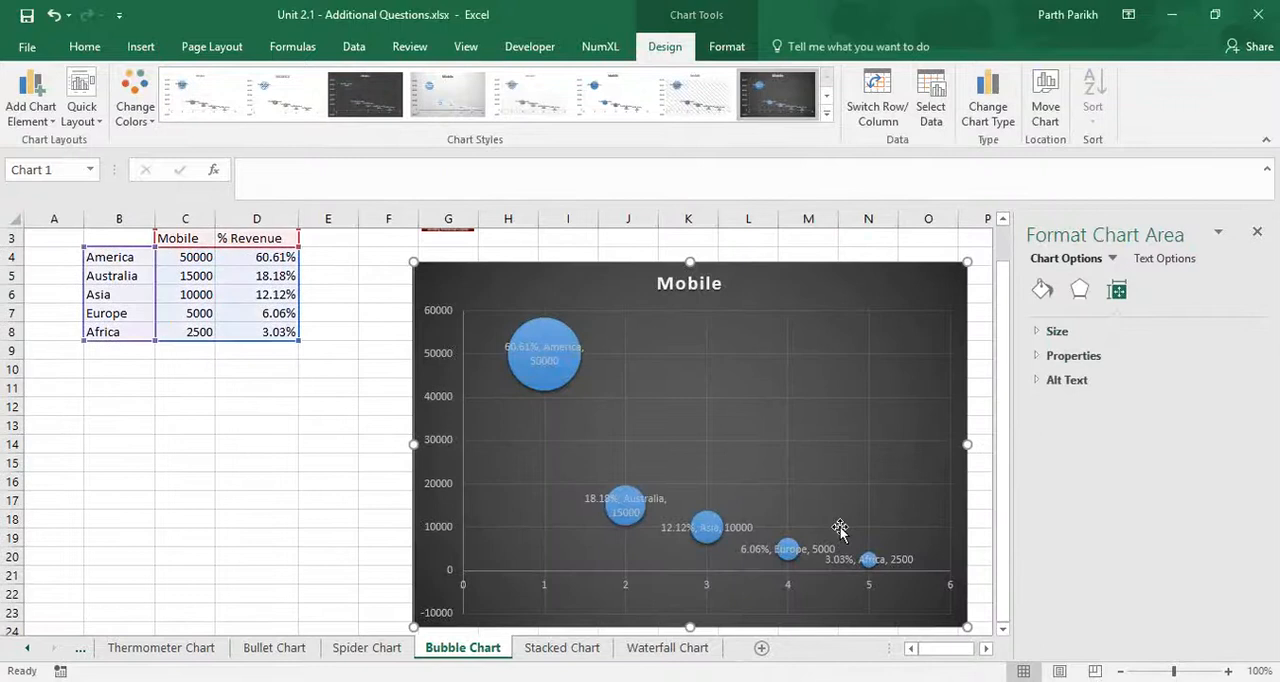
scroll(840, 530, up, 1)
drag(727, 313, 629, 290)
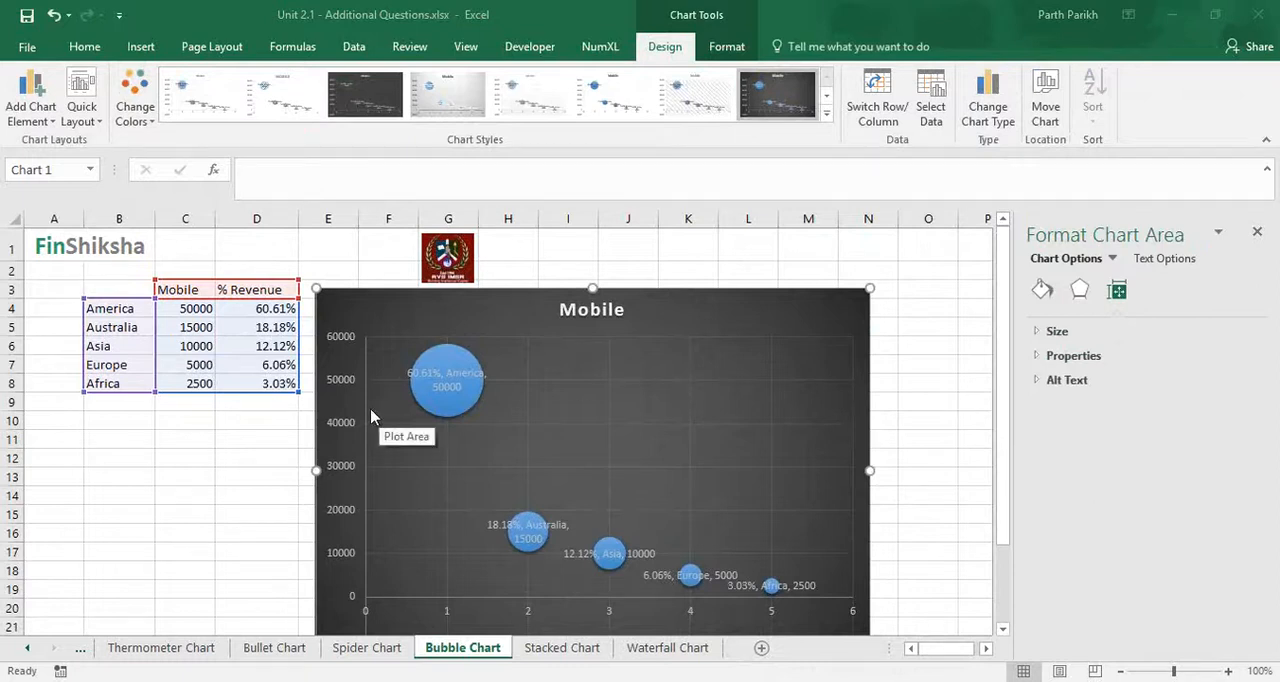
- Delete the vertical and horizontal axes from the bubble chart, then deselect the chart
click(334, 424)
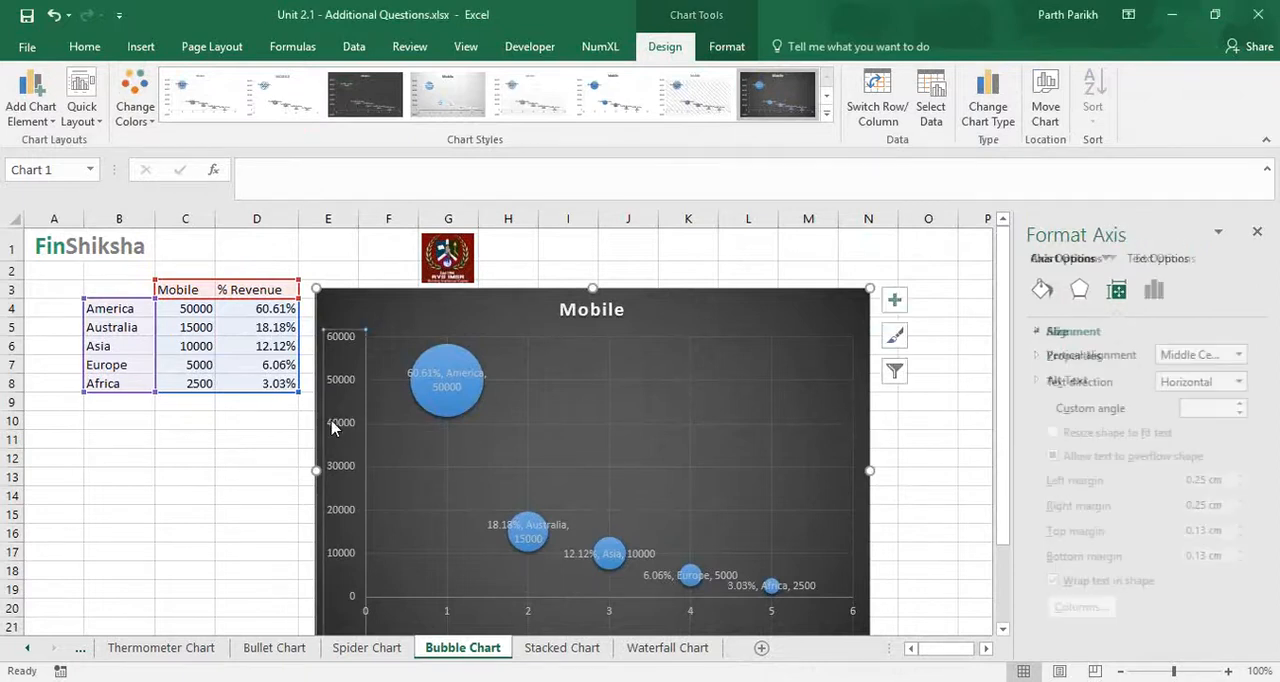
key(Delete)
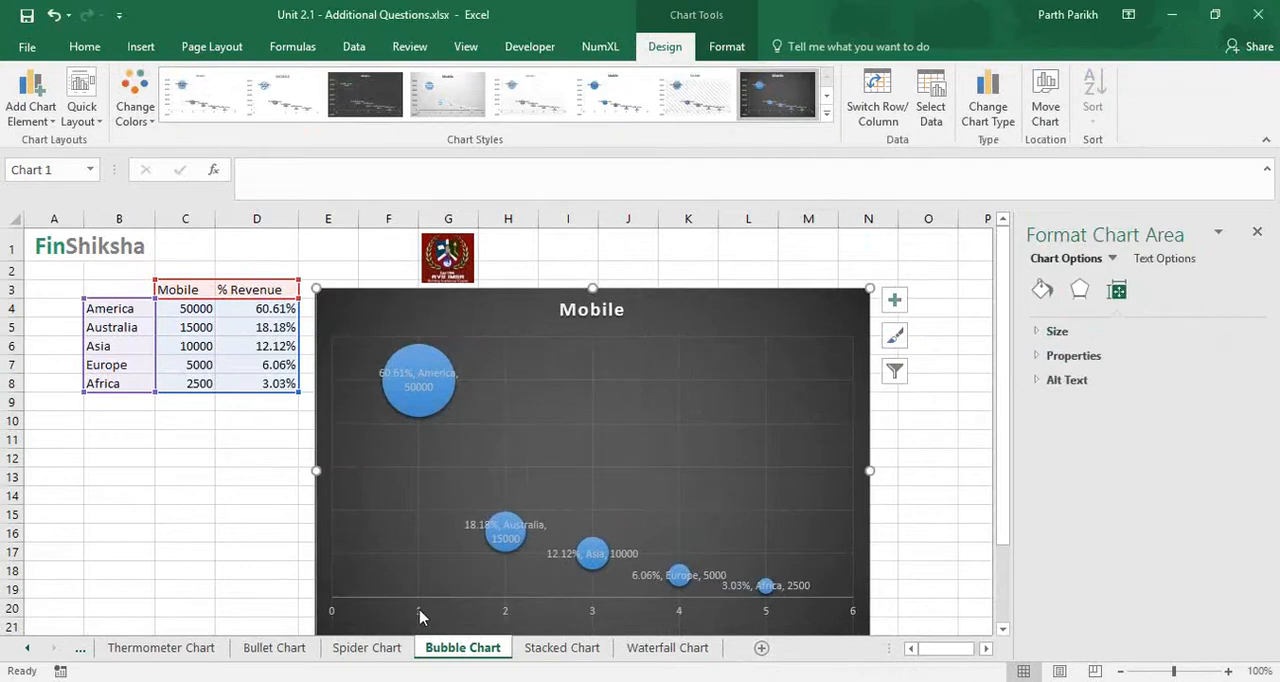
click(420, 611)
key(Delete)
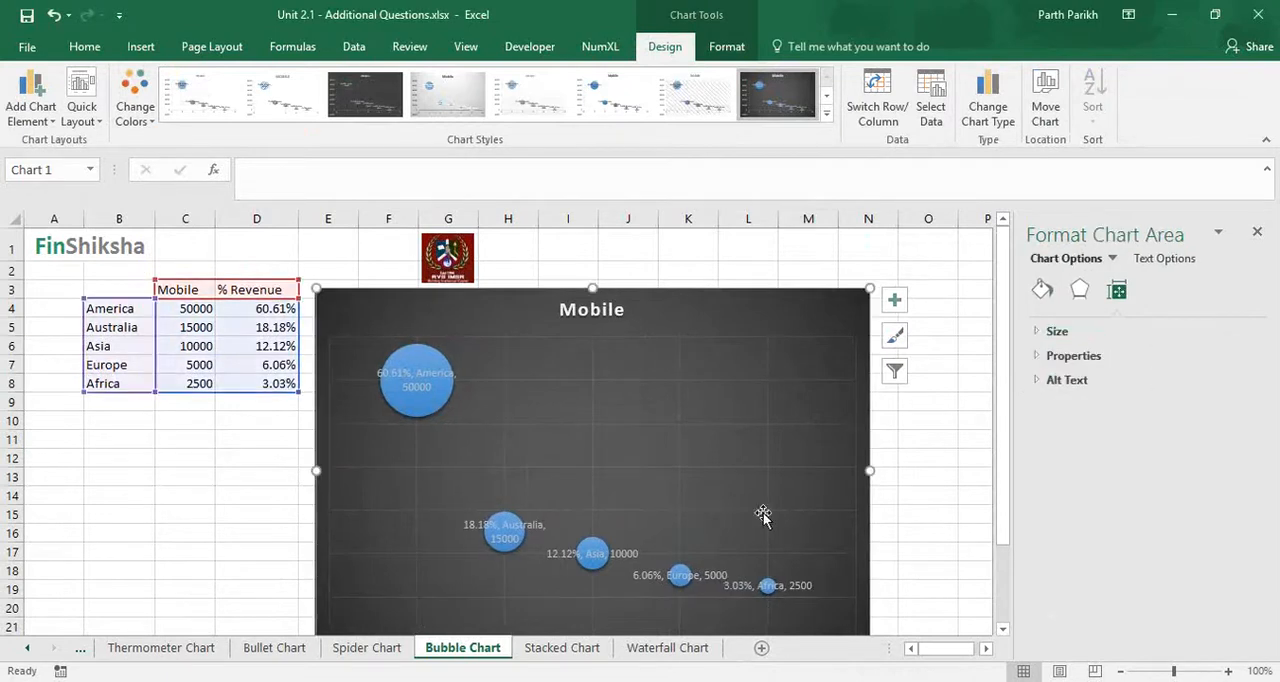
scroll(866, 500, down, 1)
scroll(862, 499, up, 1)
click(648, 461)
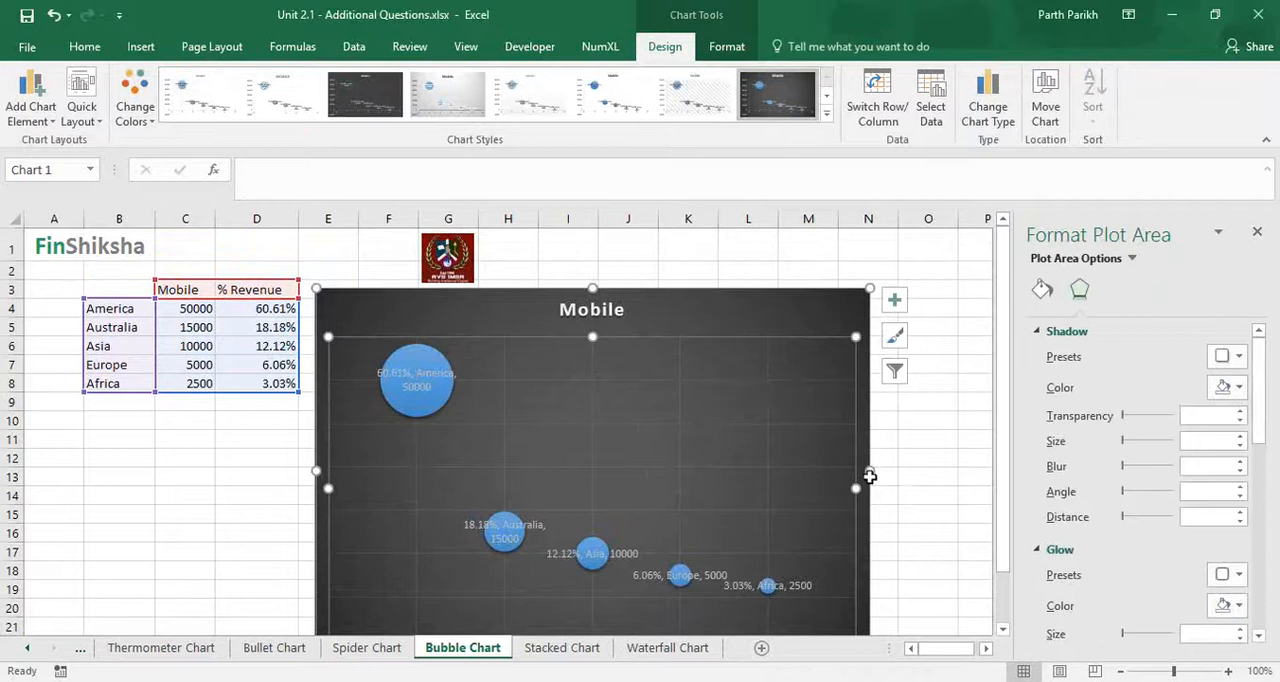
click(914, 482)
scroll(913, 505, down, 2)
scroll(914, 505, up, 2)
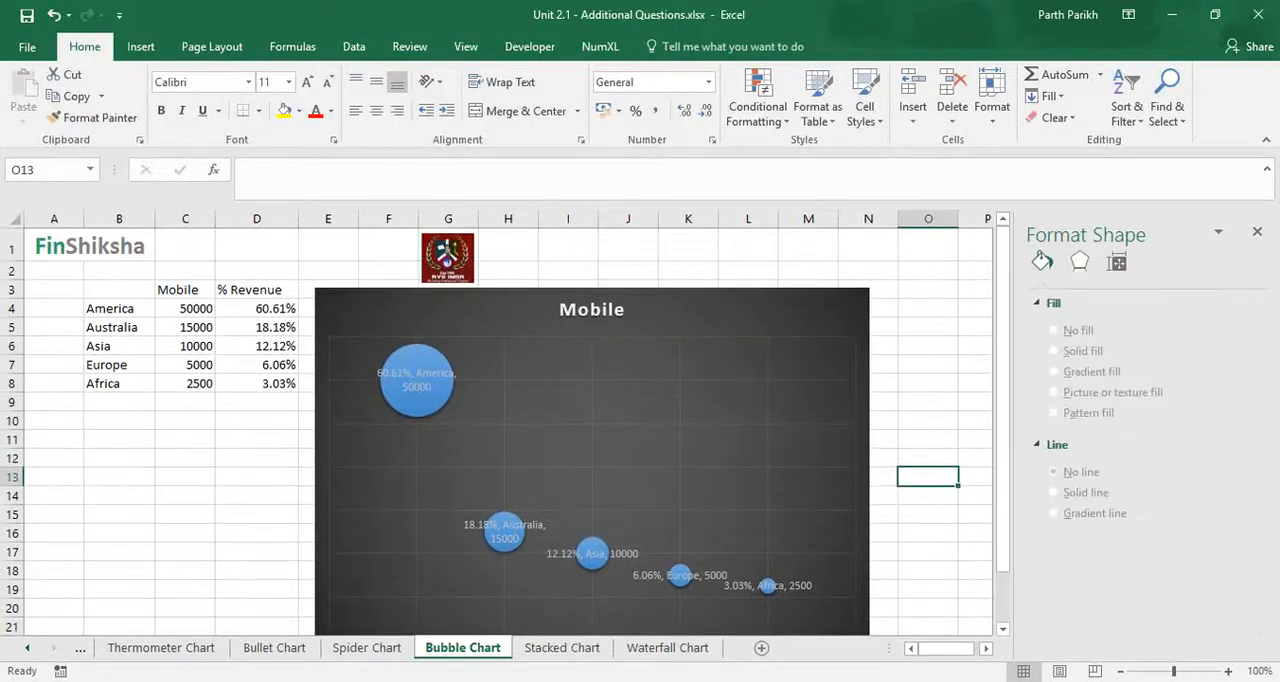